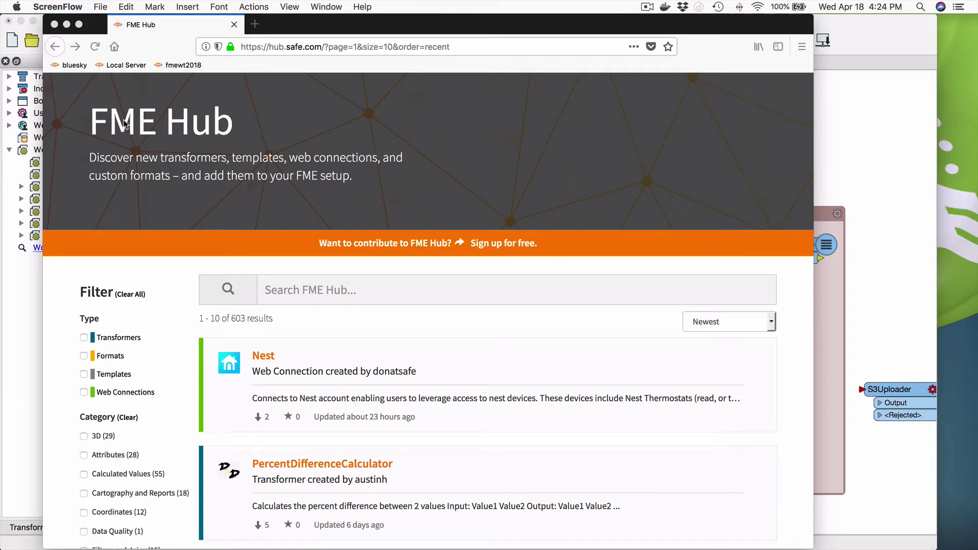
Open the Nest web connection page in FME Hub and open its quick-start guide link in a new tab
left_click(264, 360)
left_click(265, 359)
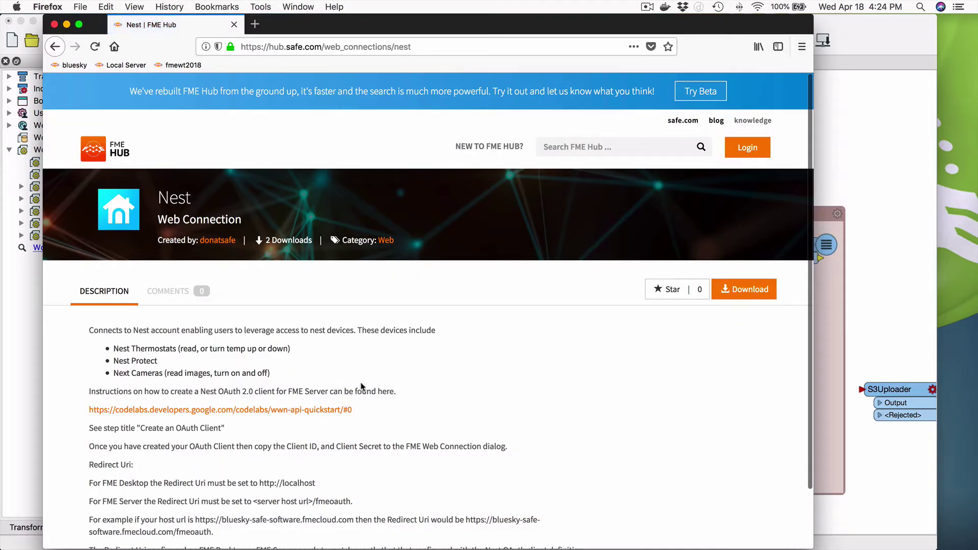
scroll(397, 378, "down", 3)
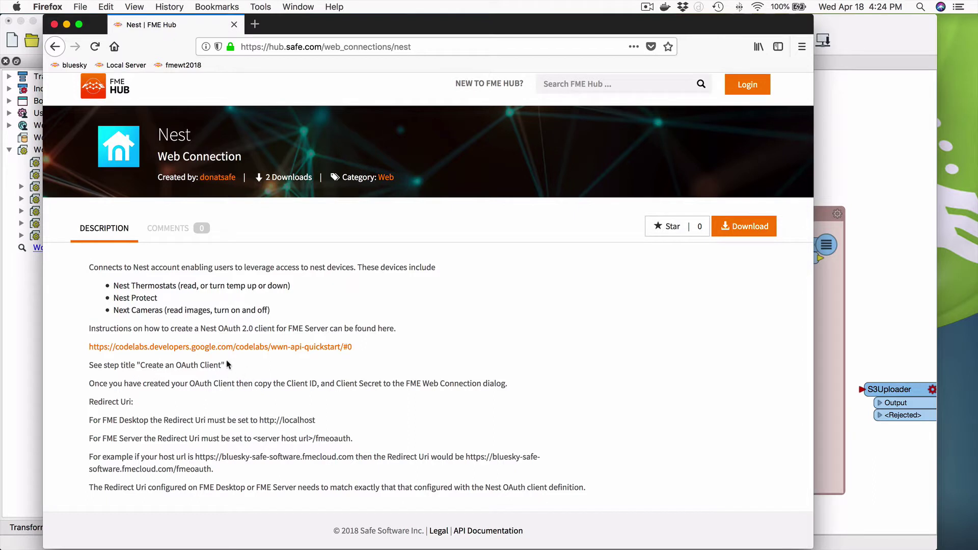
right_click(281, 351)
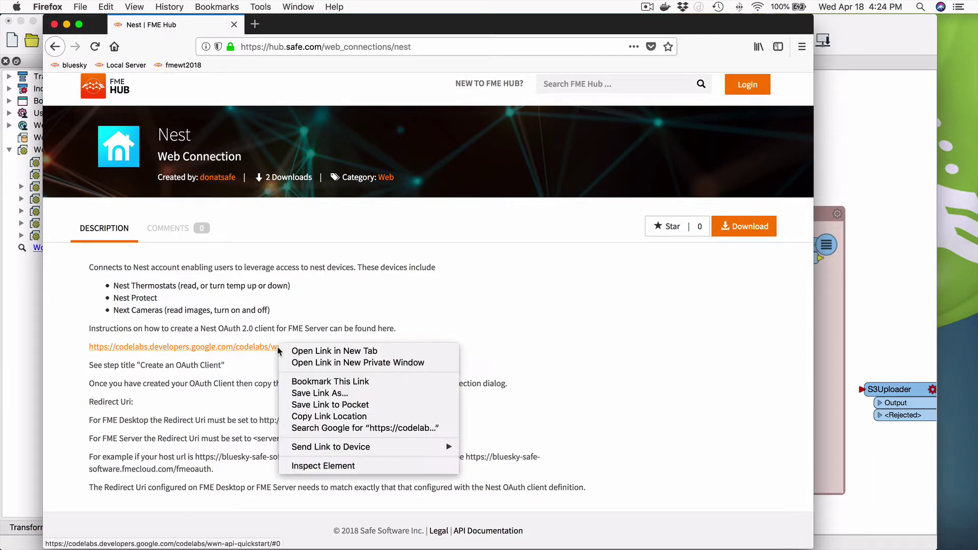
left_click(334, 351)
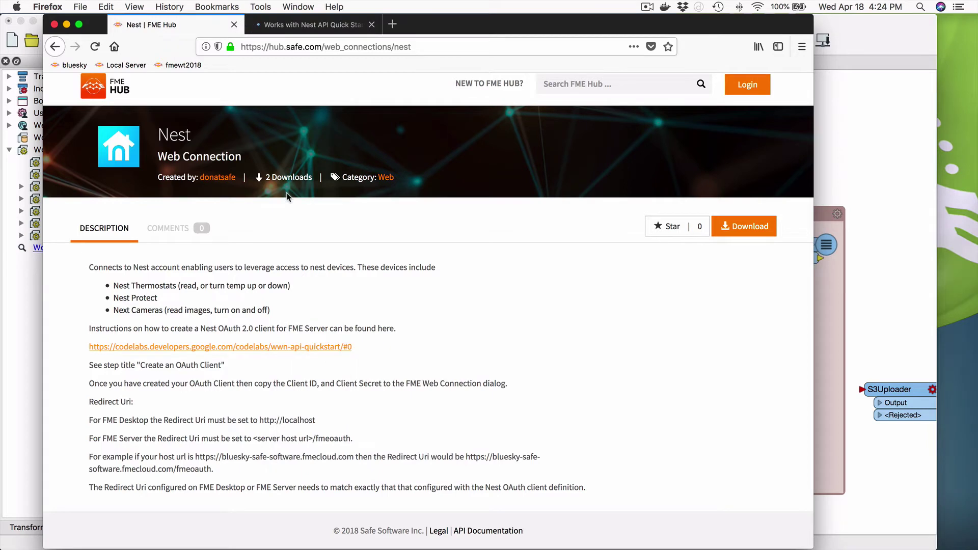
In the Nest codelab, go past Install tools to step 3, Create an OAuth Client
left_click(315, 27)
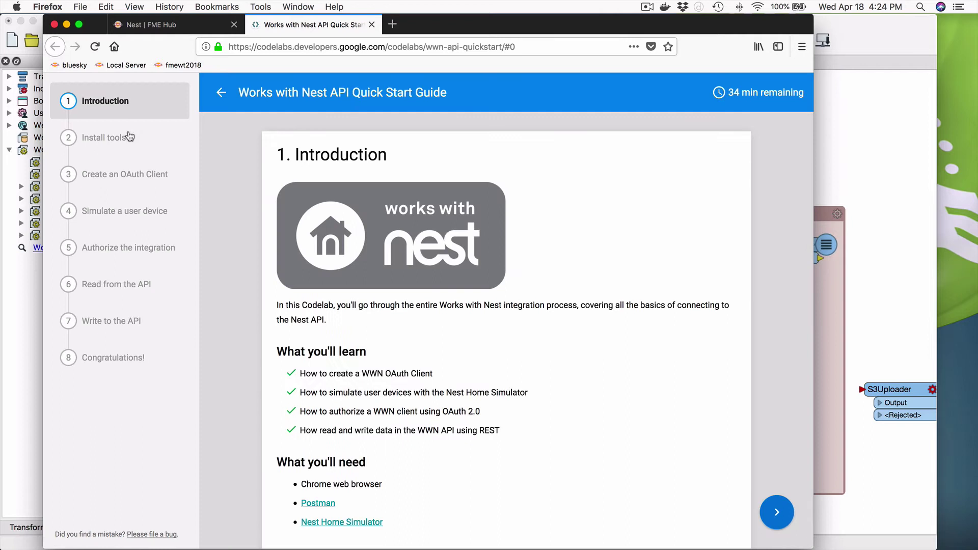
left_click(134, 142)
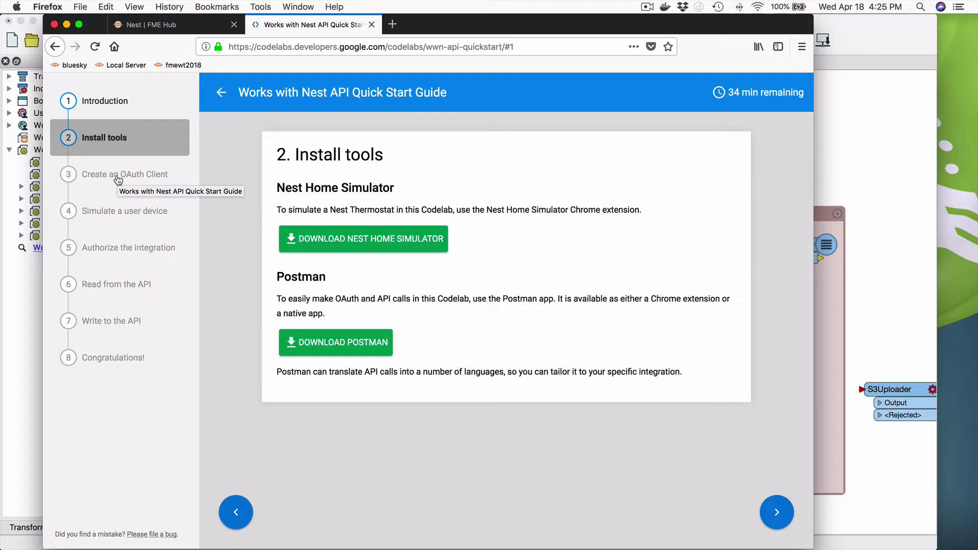
left_click(118, 180)
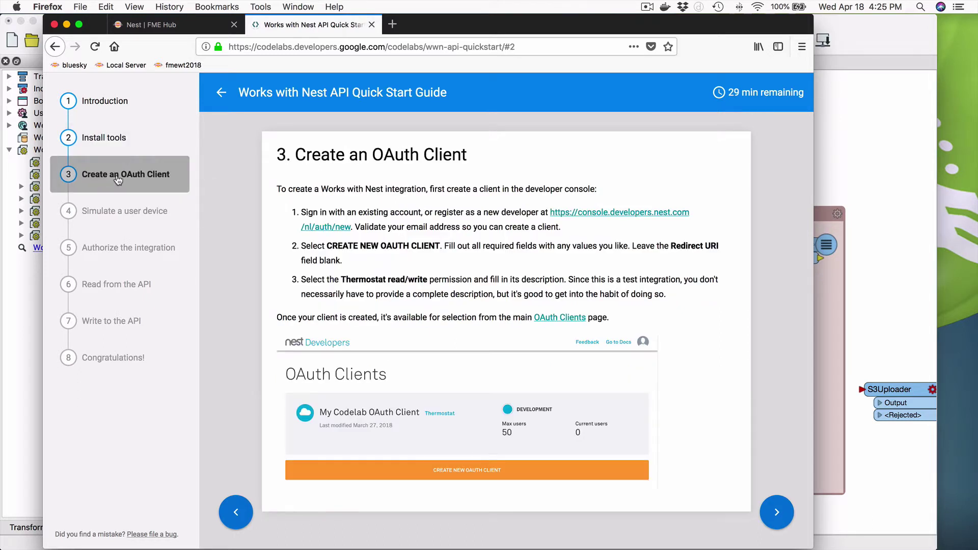
right_click(633, 217)
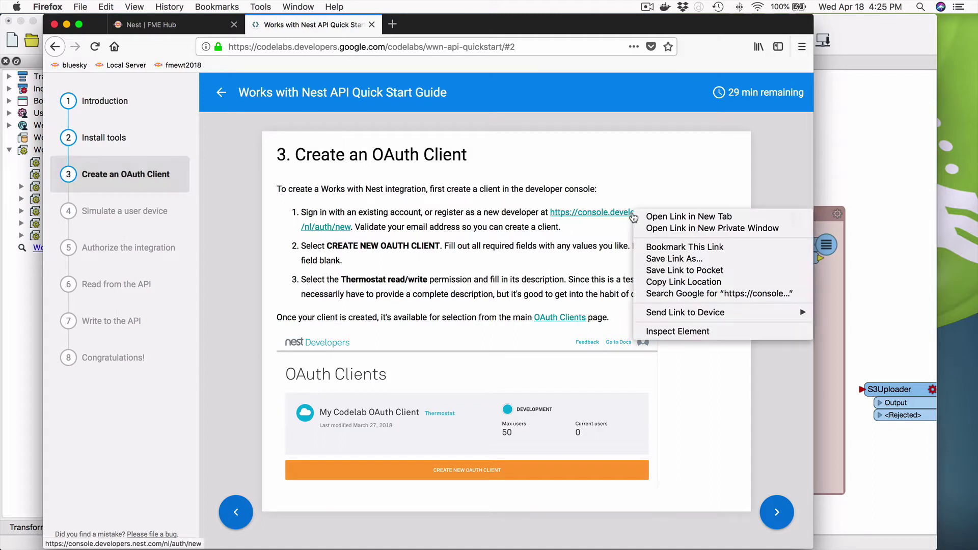
Open the Nest developer console in a new tab and get to its sign-in form
left_click(679, 218)
left_click(451, 26)
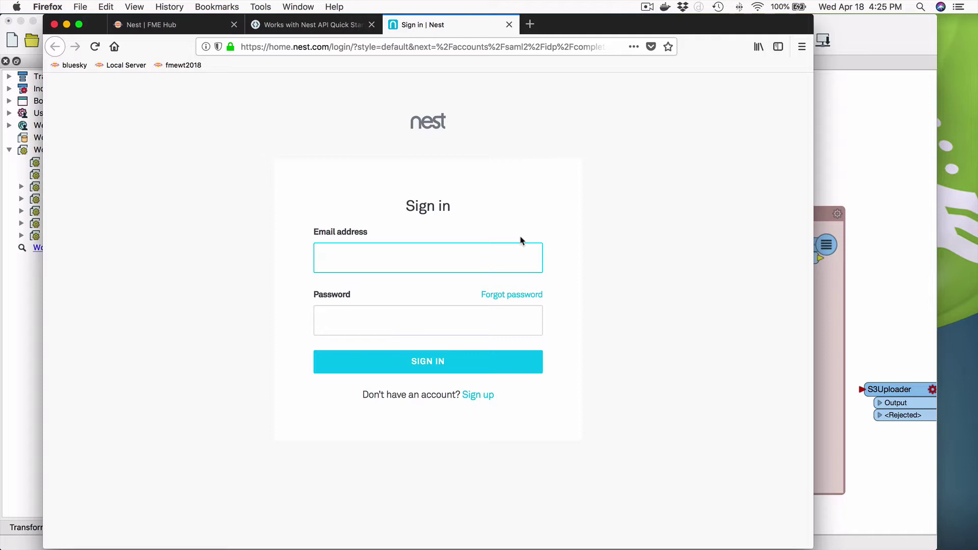
left_click(477, 399)
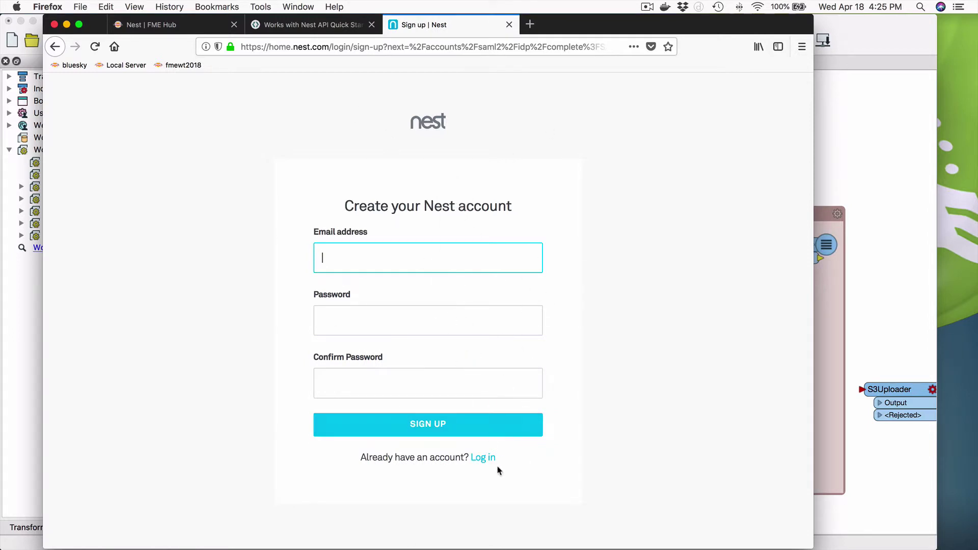
left_click(479, 460)
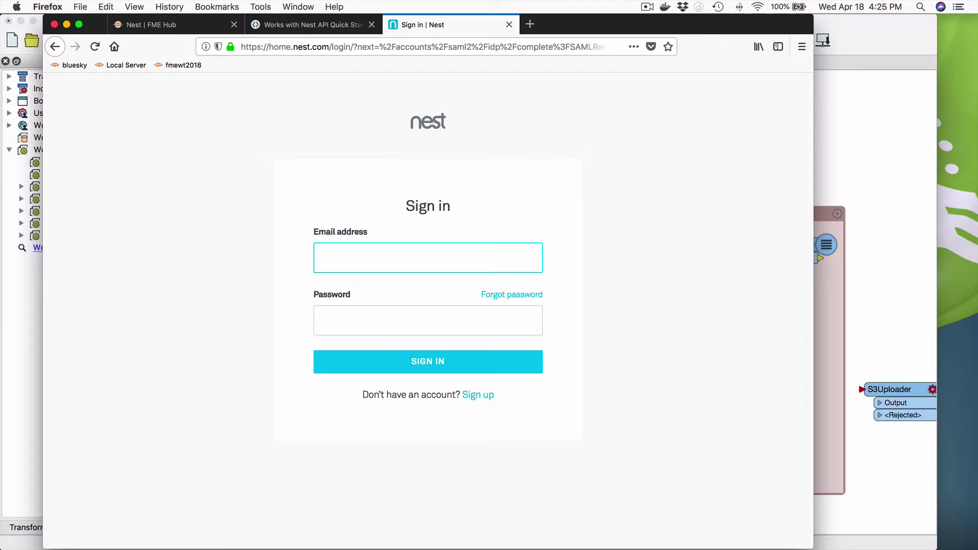
Enter the Nest account's e-mail address and password
key("super+Tab")
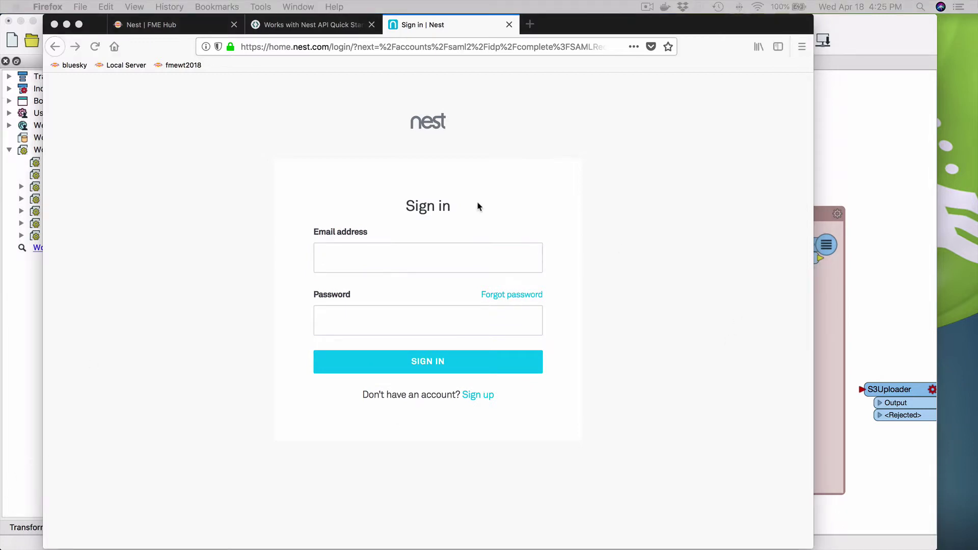
left_click(381, 263)
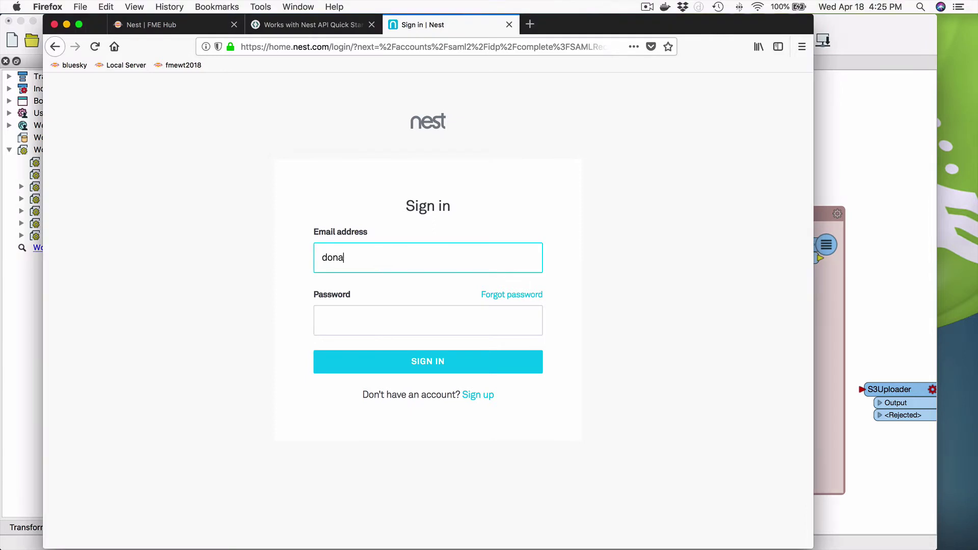
key("Tab")
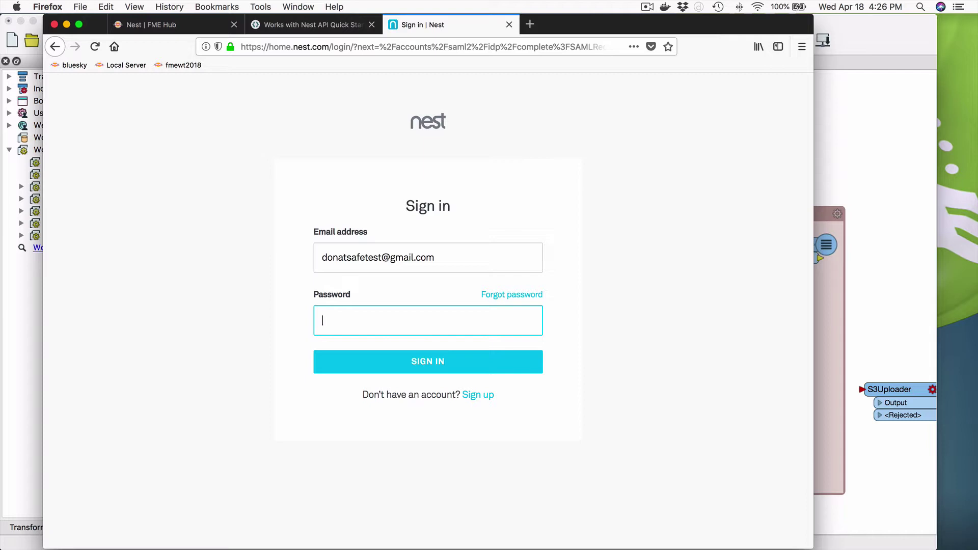
type("••••••••••")
Sign in to reach the OAuth Clients page listing FME Bluesky and FME
left_click(425, 364)
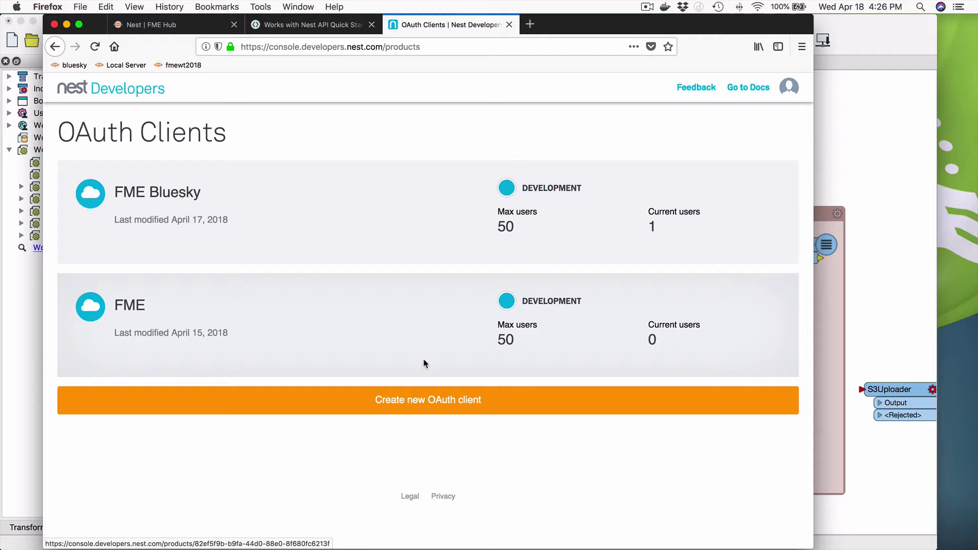
left_click(416, 399)
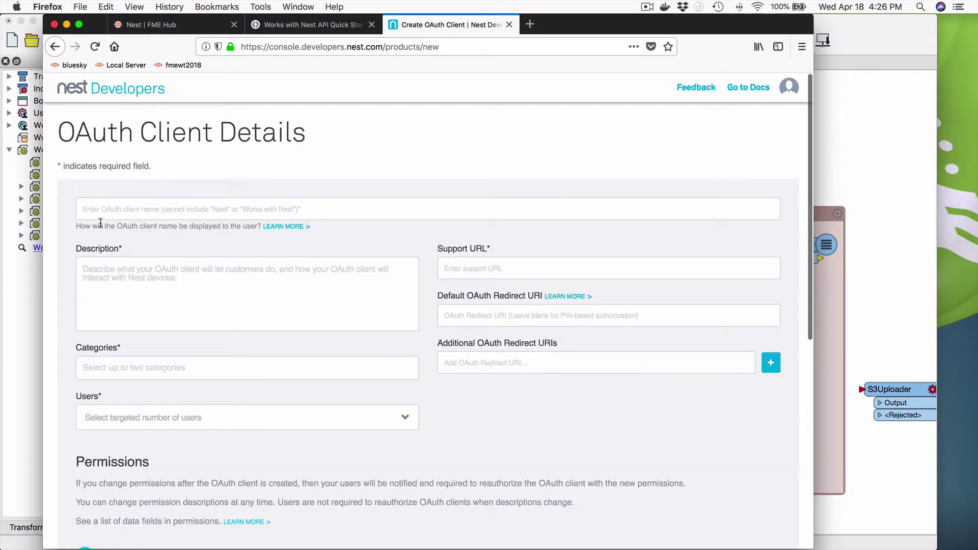
left_click(139, 208)
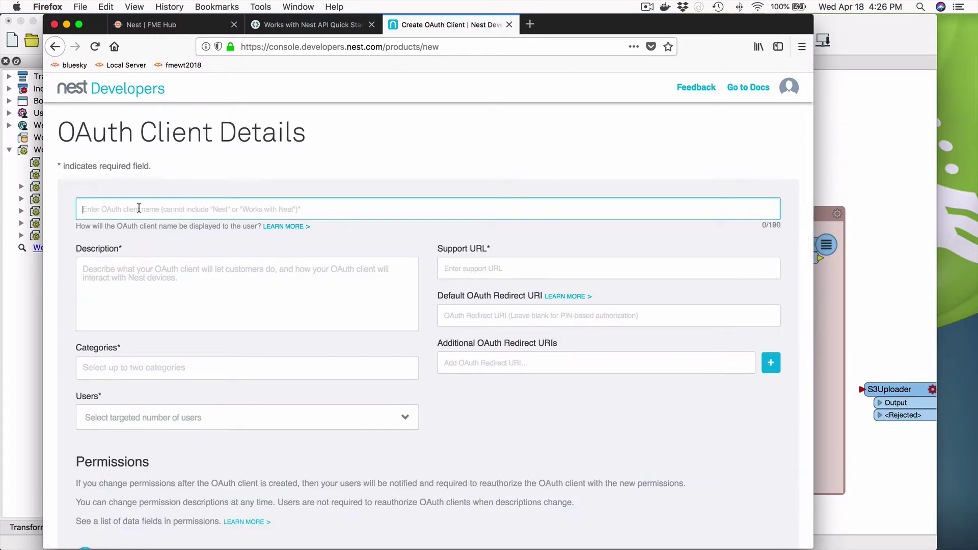
type("FMEDemo")
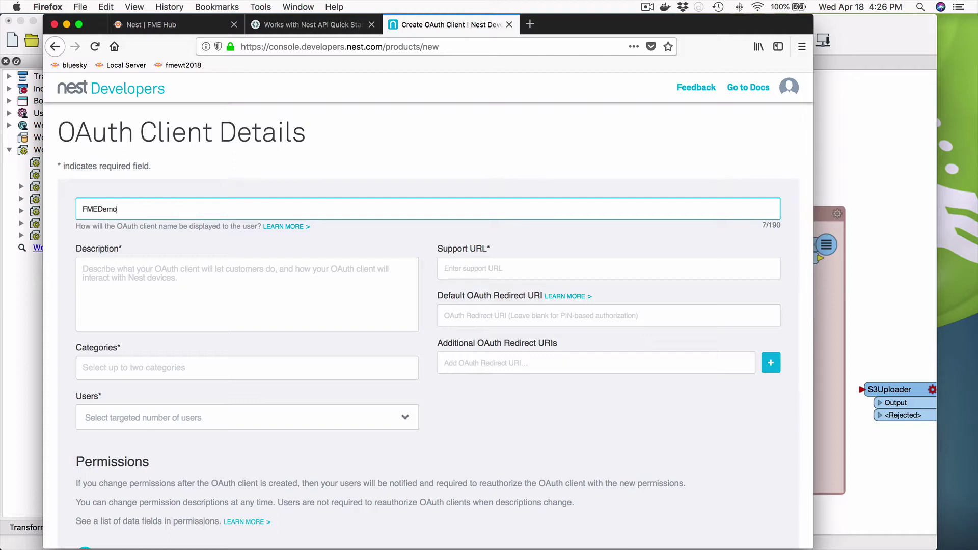
key("BackSpace")
type("o")
left_click(136, 262)
type("Th")
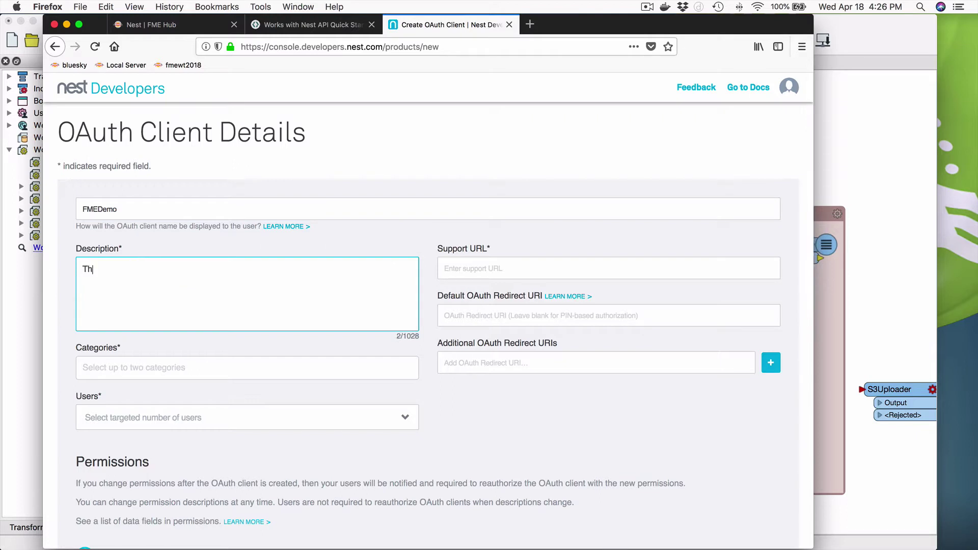
type("is is a demo account used to show ")
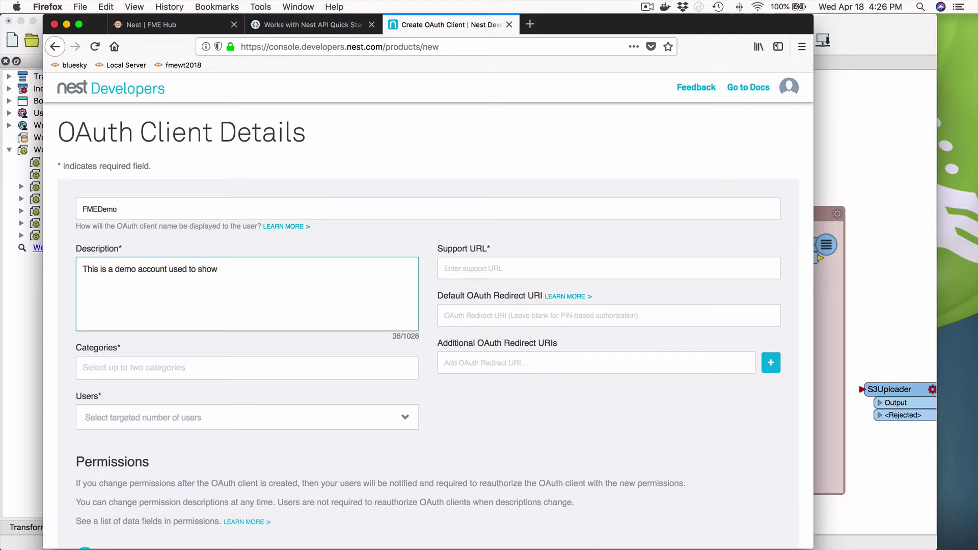
type("Nest")
left_click(483, 275)
type("http://www.safe.com")
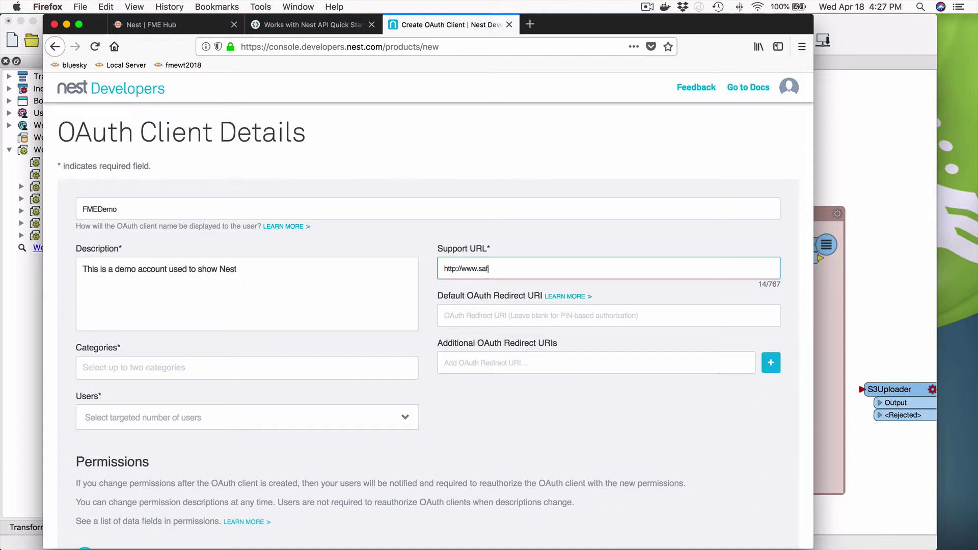
left_click(498, 318)
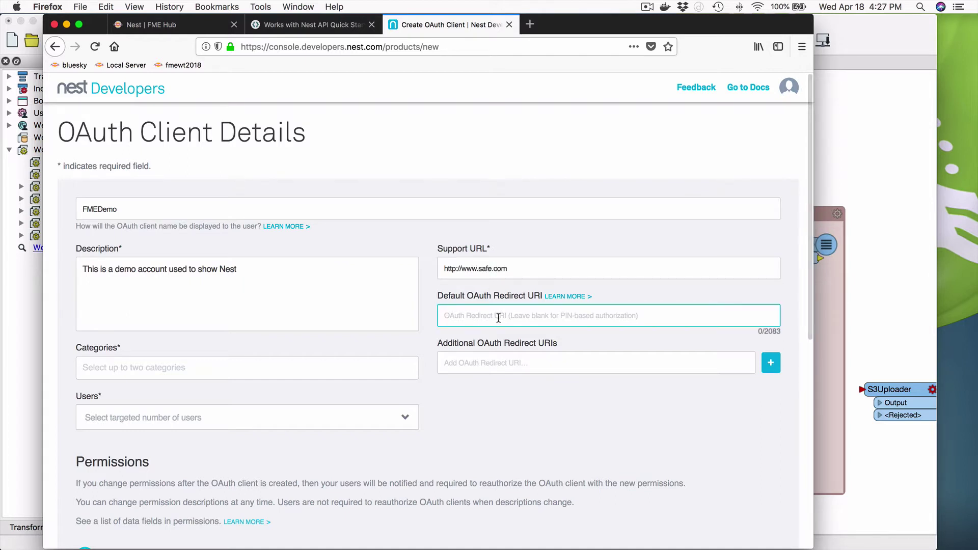
type("http")
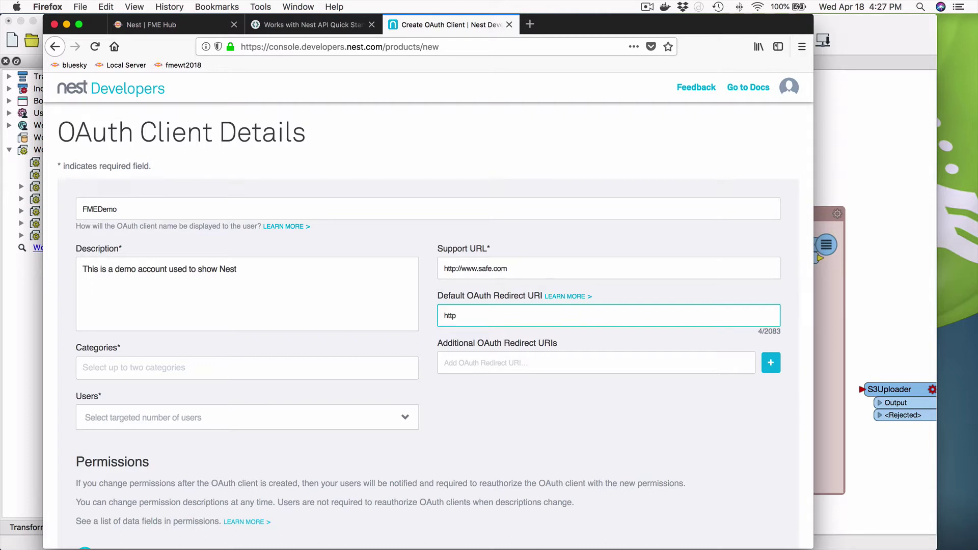
type("://localhost")
Choose Building and Cameras categories and 2-100 targeted users, and expand the Camera permissions
left_click(145, 368)
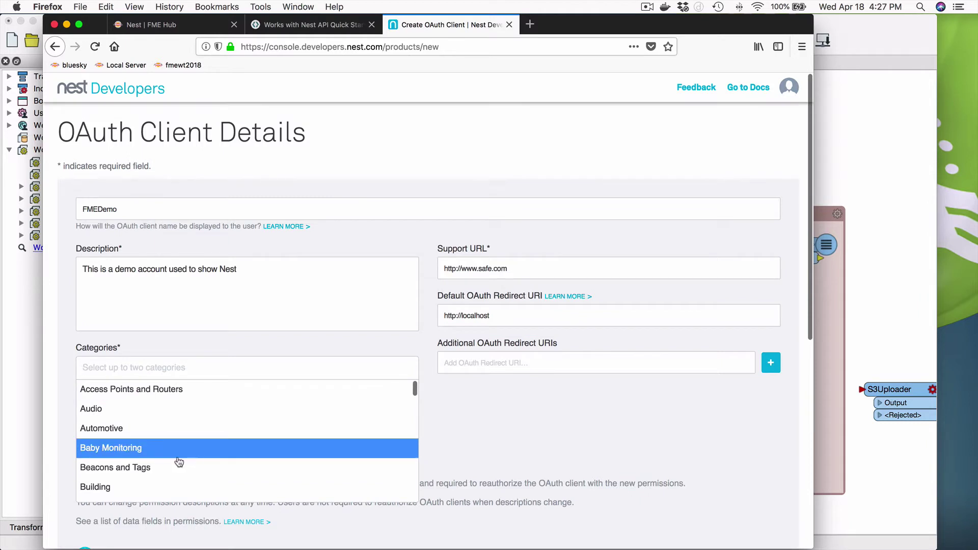
scroll(179, 461, "down", 5)
scroll(181, 400, "up", 2)
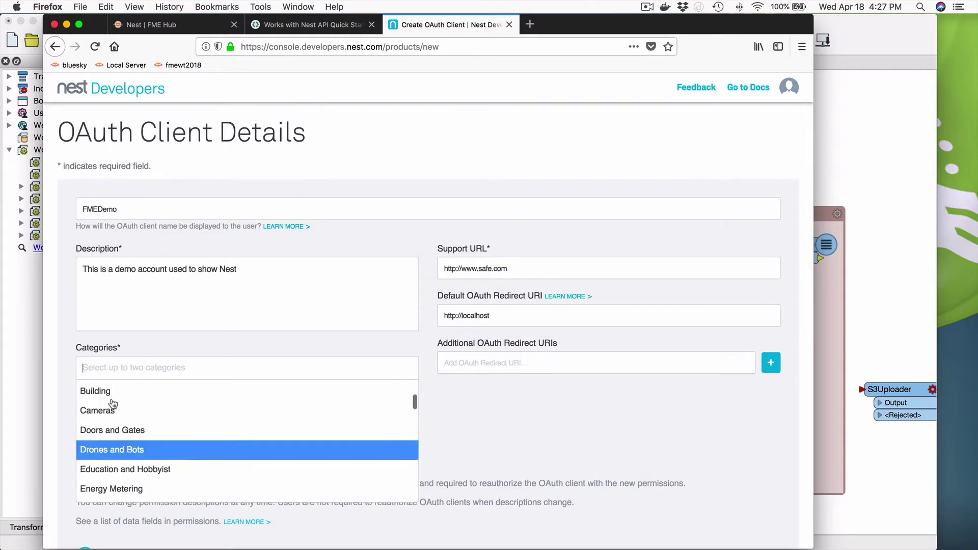
left_click(103, 391)
left_click(153, 368)
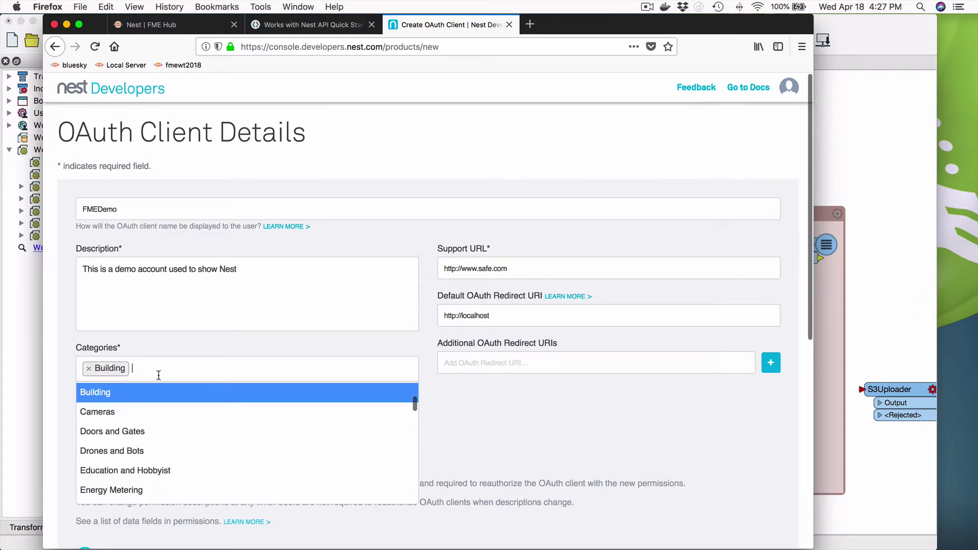
left_click(122, 412)
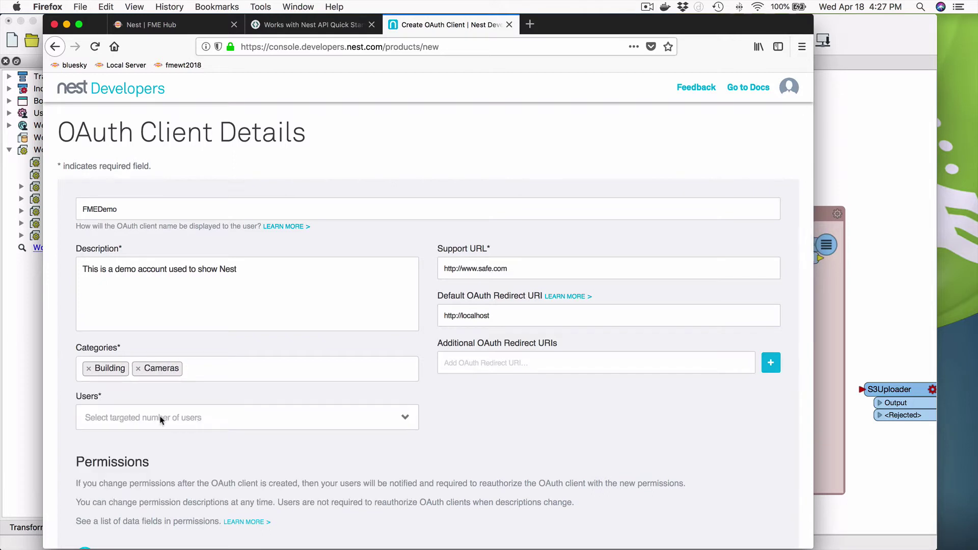
left_click(131, 426)
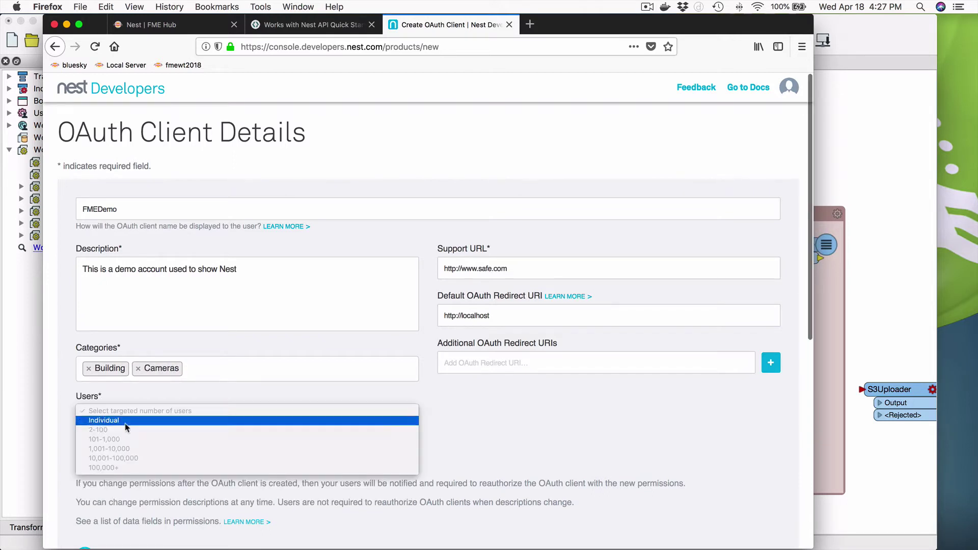
left_click(117, 431)
scroll(565, 413, "down", 5)
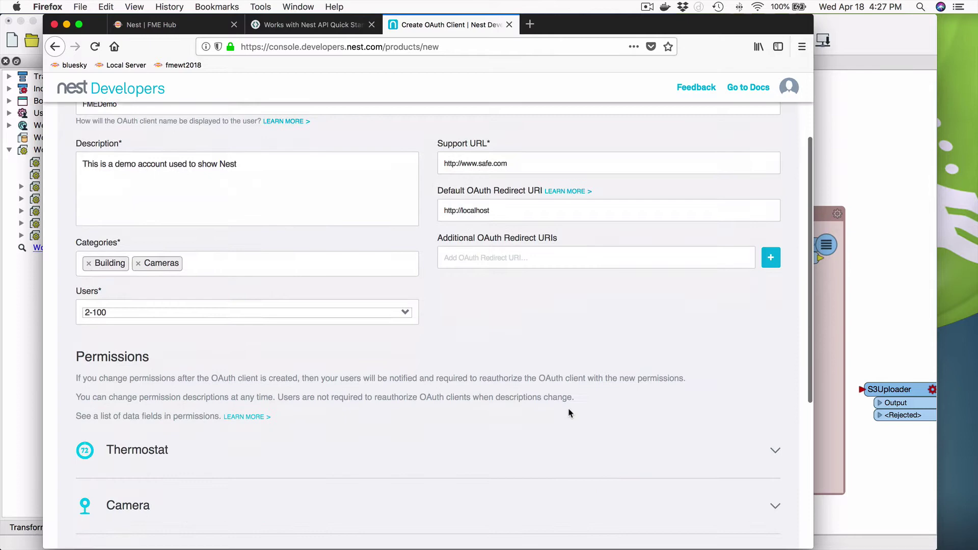
scroll(510, 410, "down", 2)
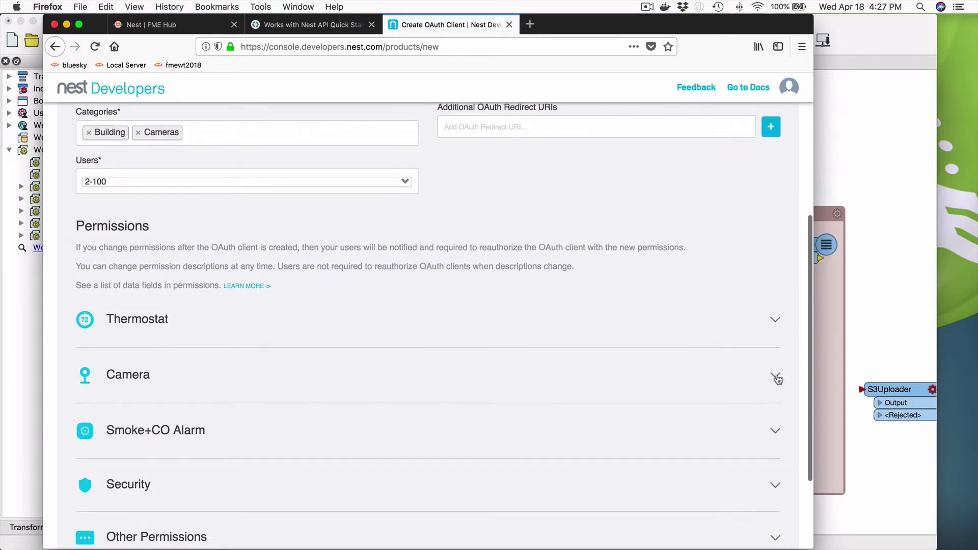
left_click(776, 379)
scroll(219, 387, "down", 5)
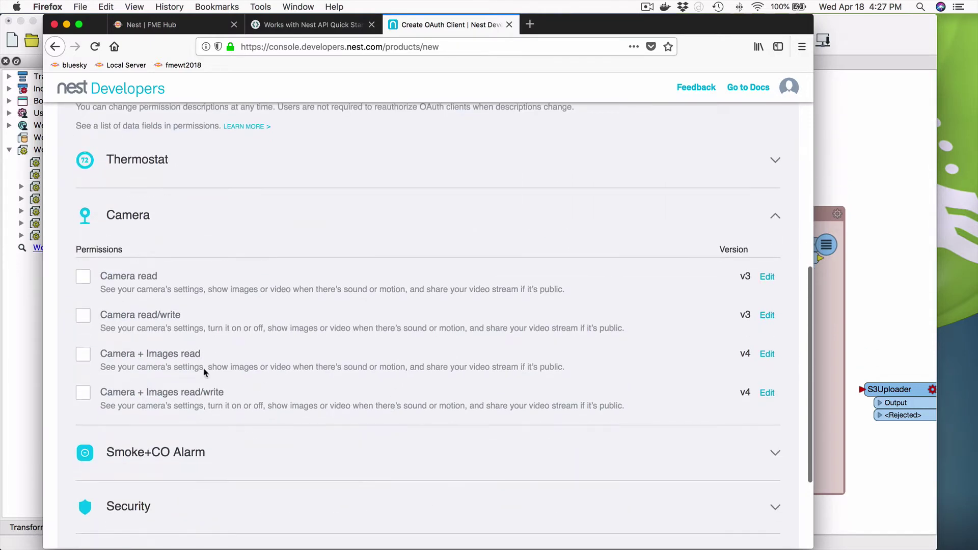
Tick Camera + Images read and justify it with 'FMEDemo is used to connect and read data from Nest Camera'
left_click(83, 354)
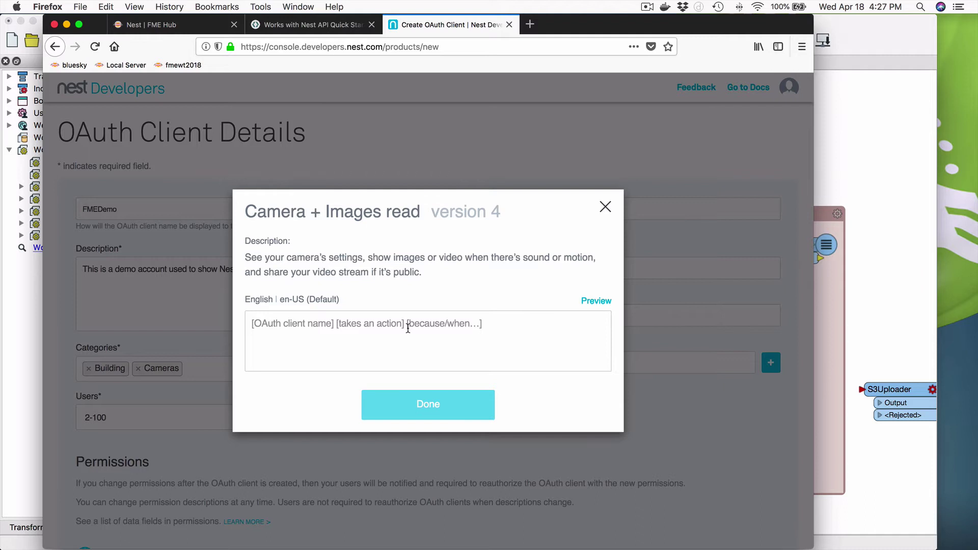
left_click(331, 326)
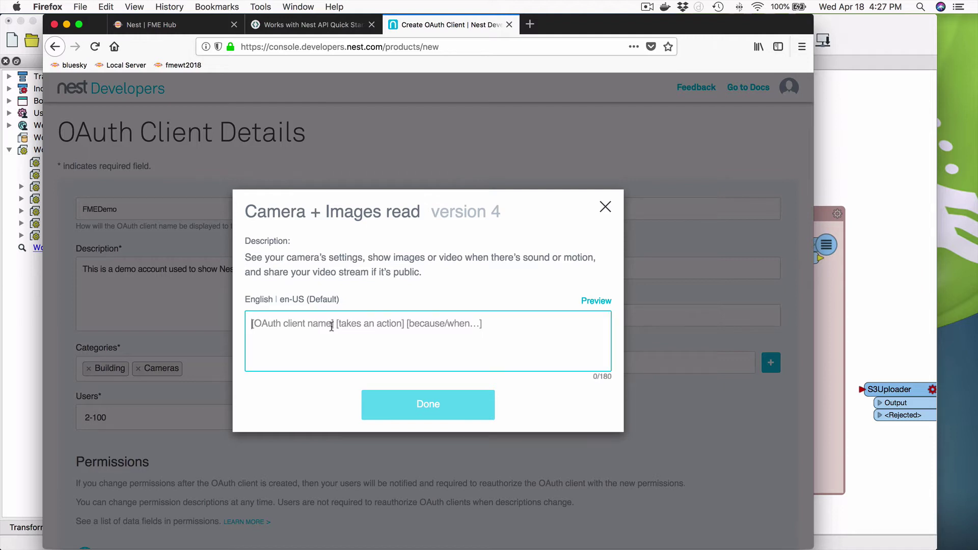
type("FME")
key("BackSpace")
type("Demo connect")
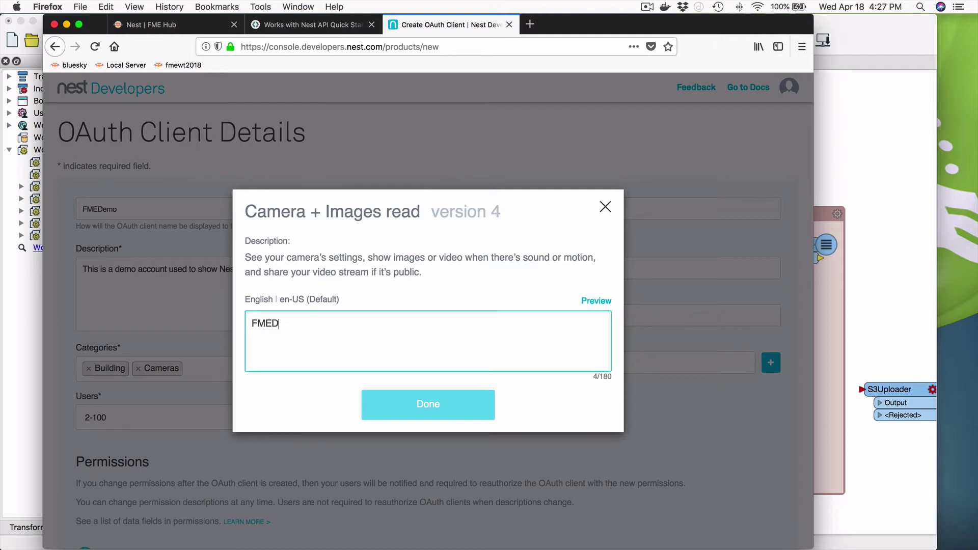
key("BackSpace")
key("BackSpace")
key("BackSpace")
key("BackSpace")
key("BackSpace")
type("is used to connect and read d")
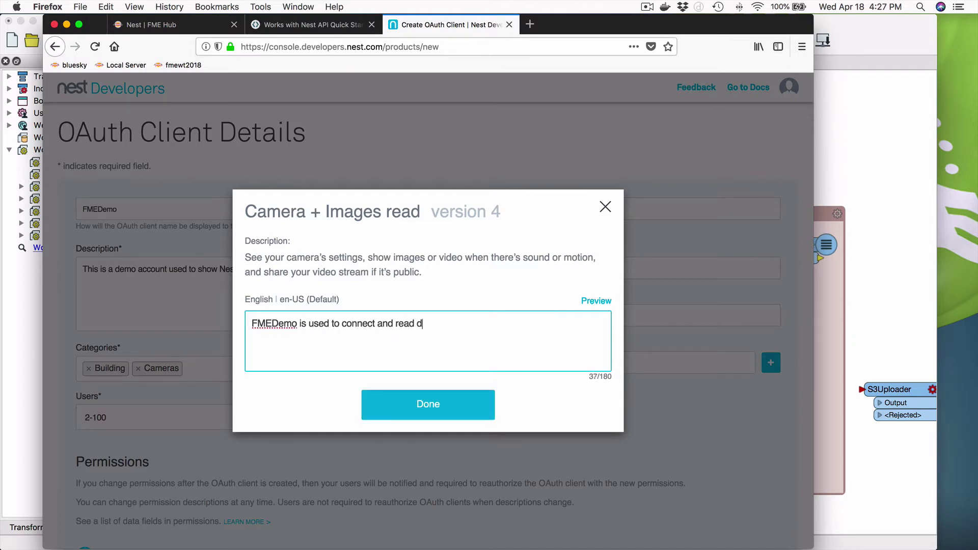
type("ata from Nest Cameras")
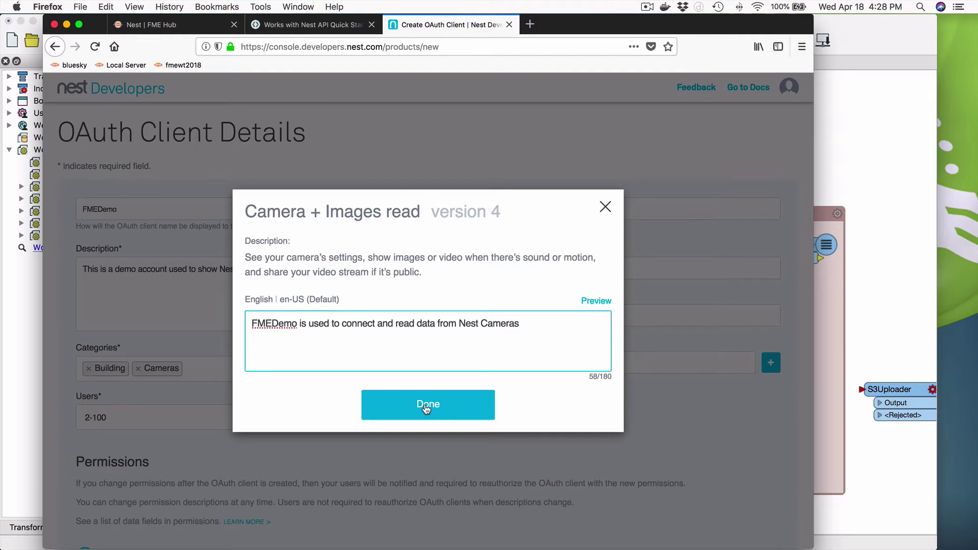
Confirm the permission, create the FMEDemo OAuth client, and return to the FME Hub Nest page
left_click(425, 407)
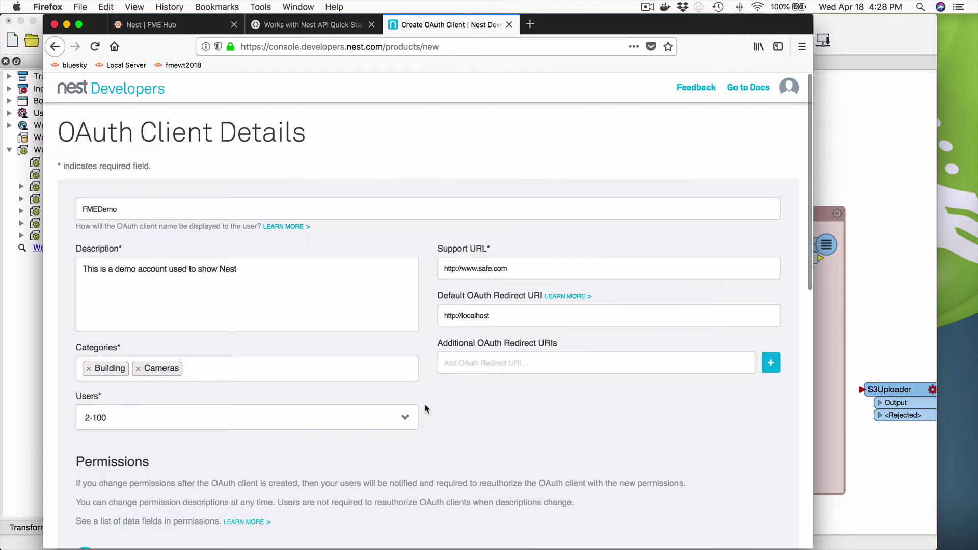
scroll(369, 409, "down", 10)
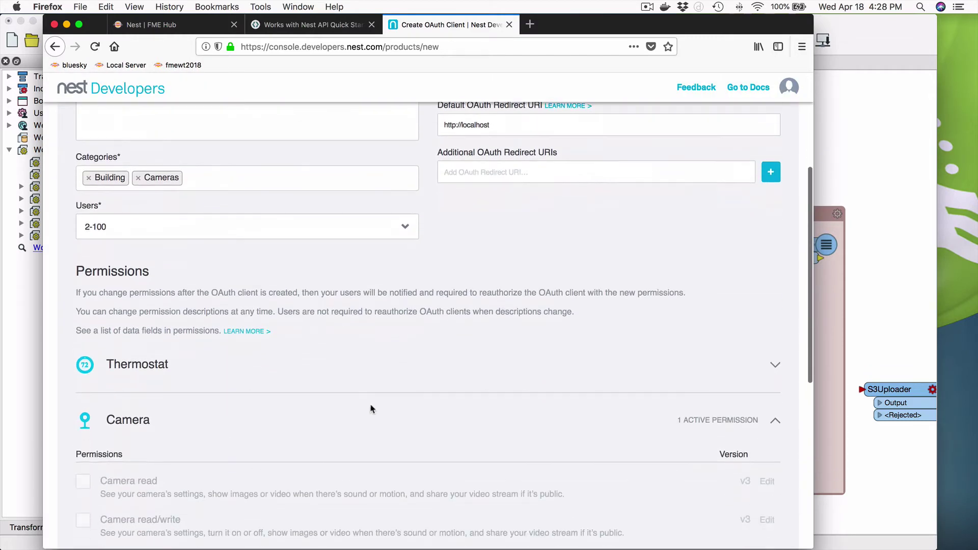
scroll(385, 404, "down", 4)
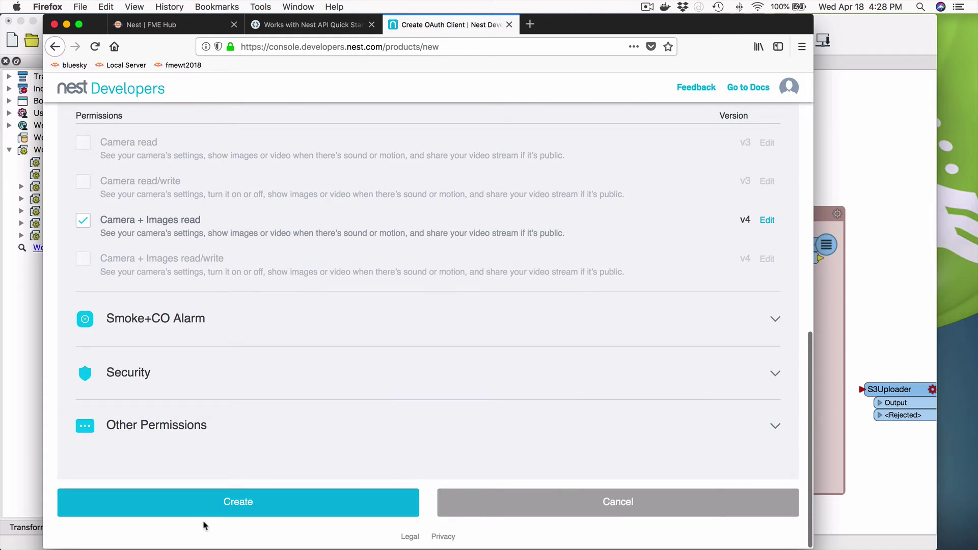
left_click(241, 507)
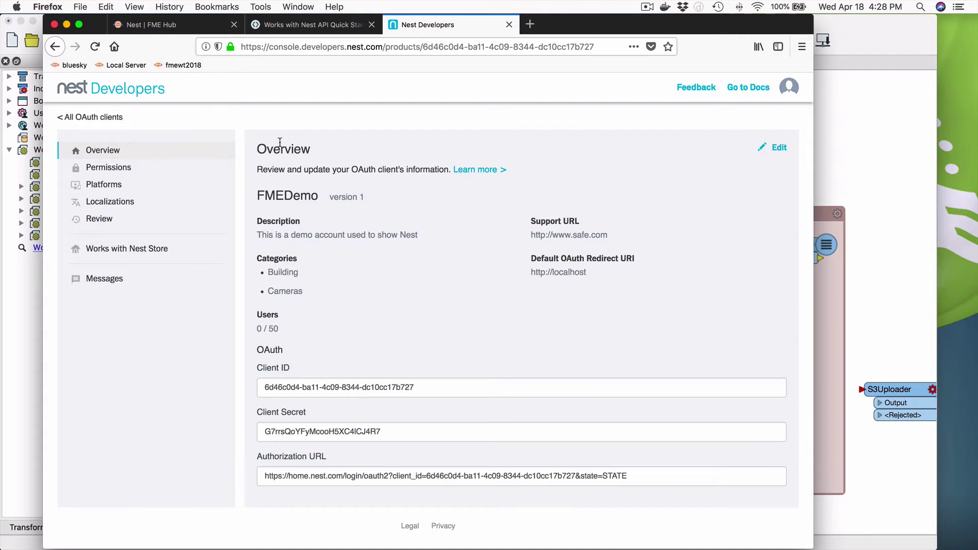
scroll(481, 323, "down", 2)
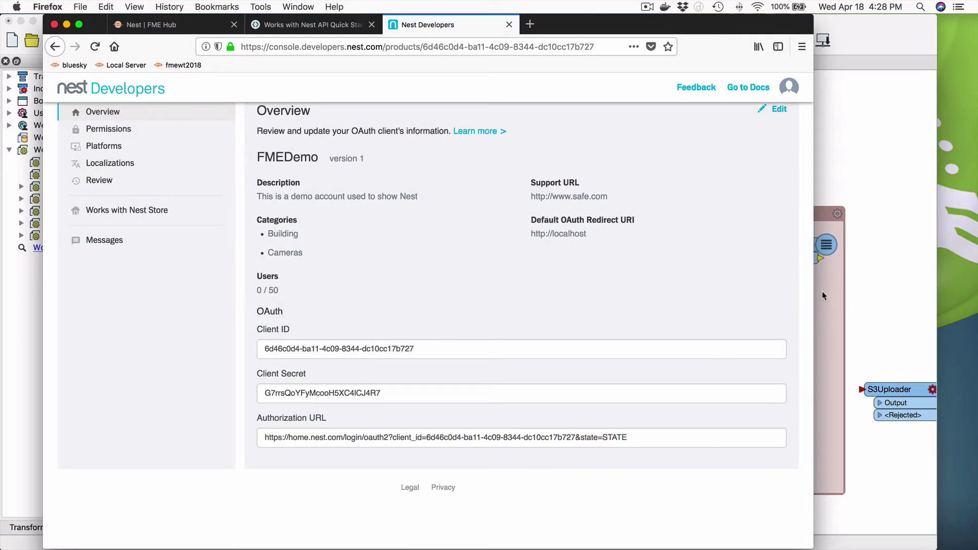
key("ctrl+Tab")
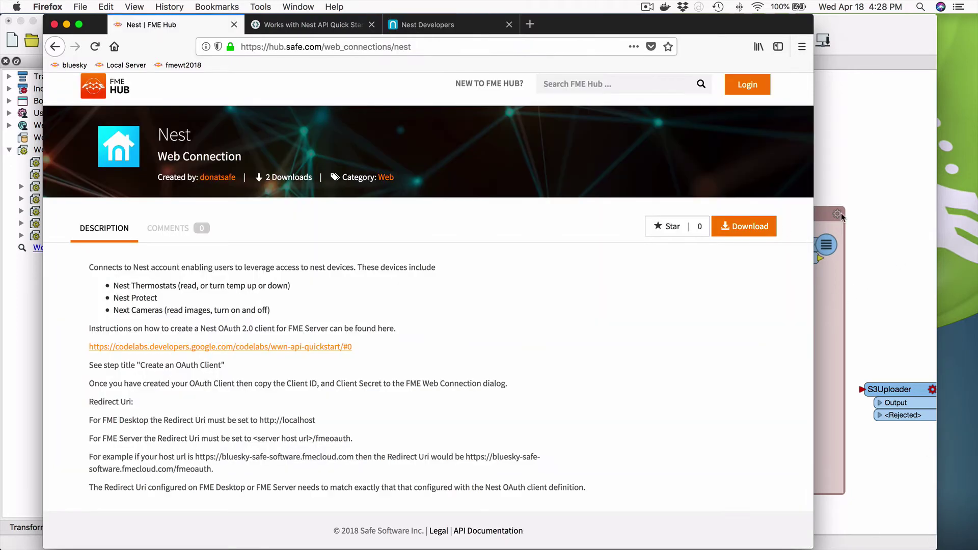
Download the Nest.xml web connection file from FME Hub and save it locally
left_click(739, 230)
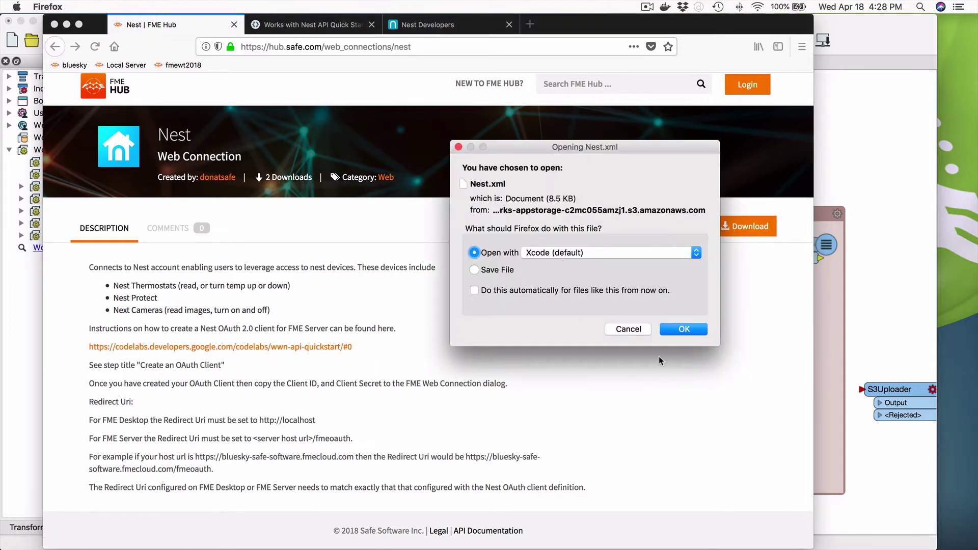
left_click(474, 270)
left_click(684, 329)
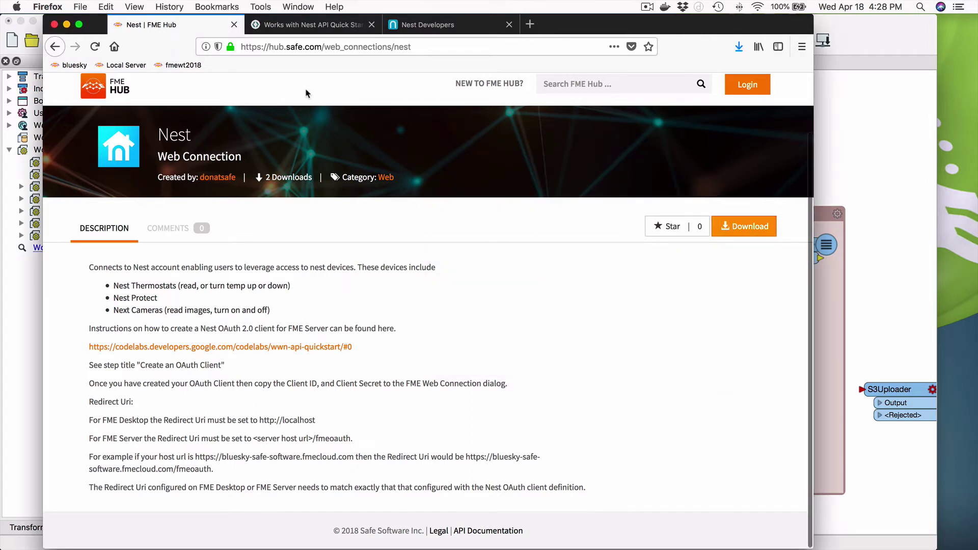
Open FME Workbench's FME Options at the Web Connections settings
left_click(836, 320)
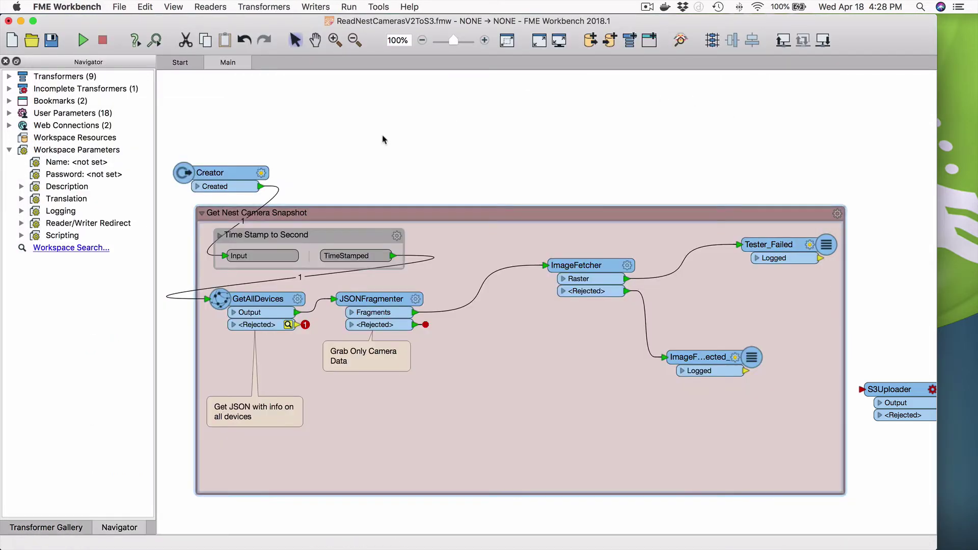
left_click(57, 7)
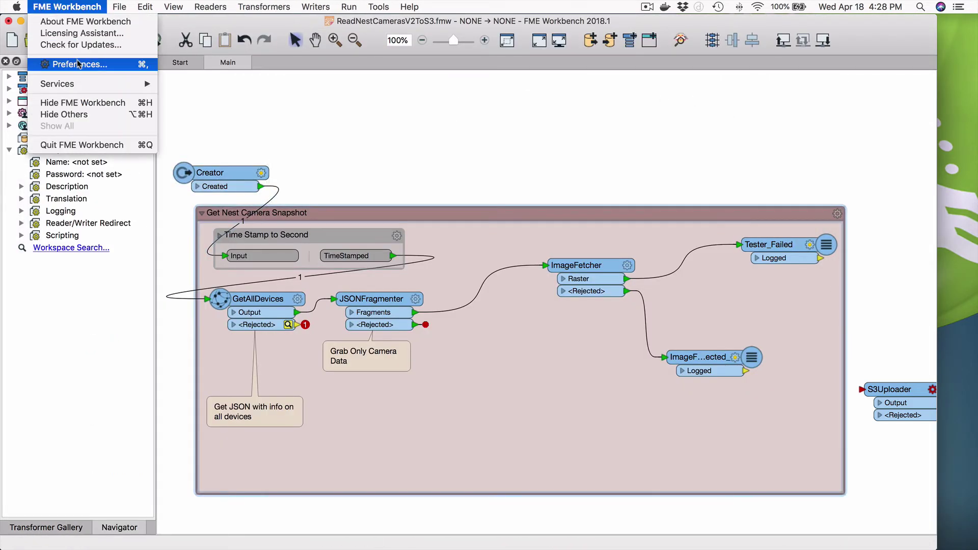
left_click(78, 63)
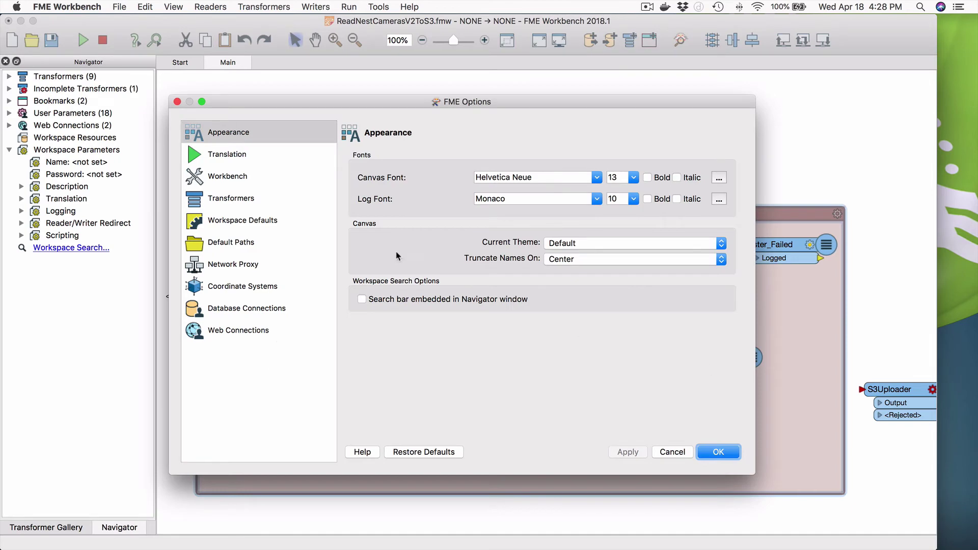
left_click(227, 331)
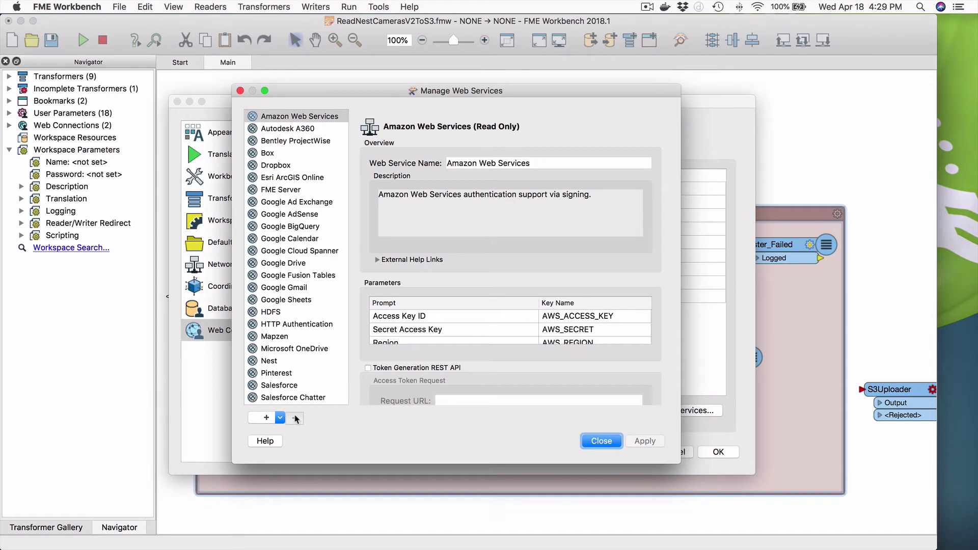
Attempt to import Nest.xml from Downloads as a web service, then cancel the import
left_click(280, 418)
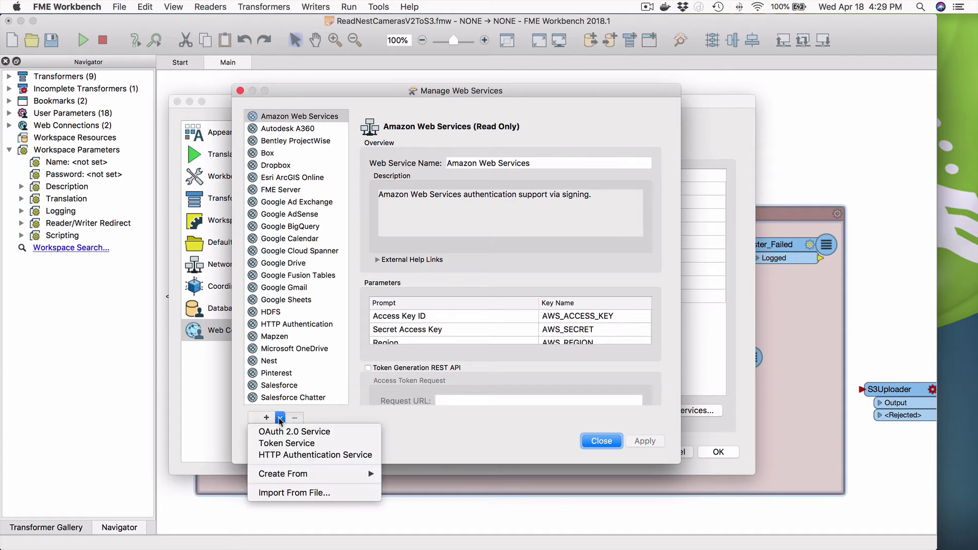
left_click(314, 493)
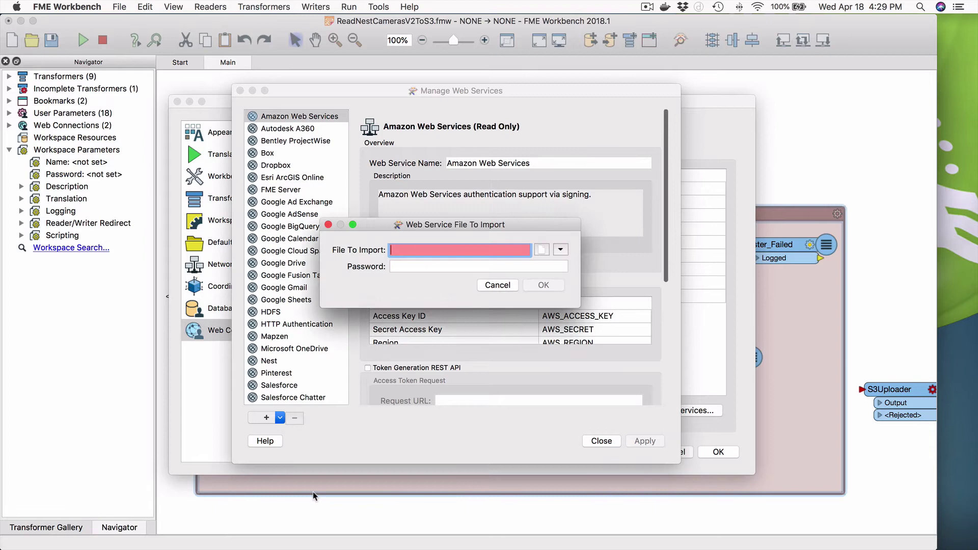
left_click(541, 249)
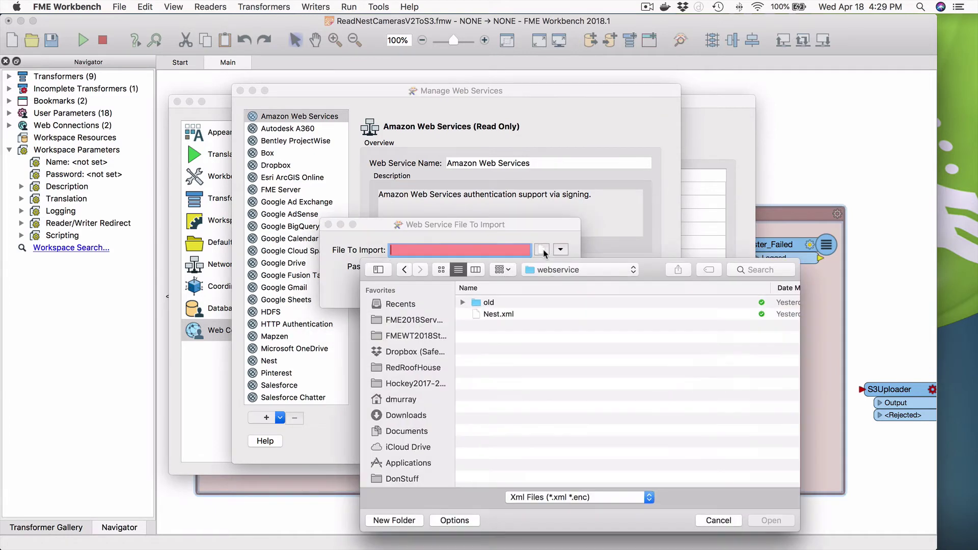
left_click(544, 274)
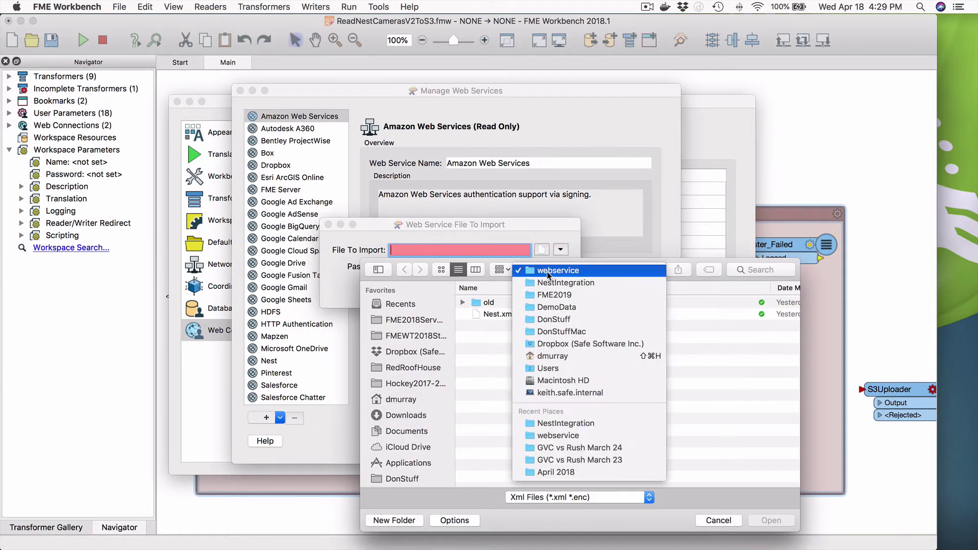
left_click(402, 417)
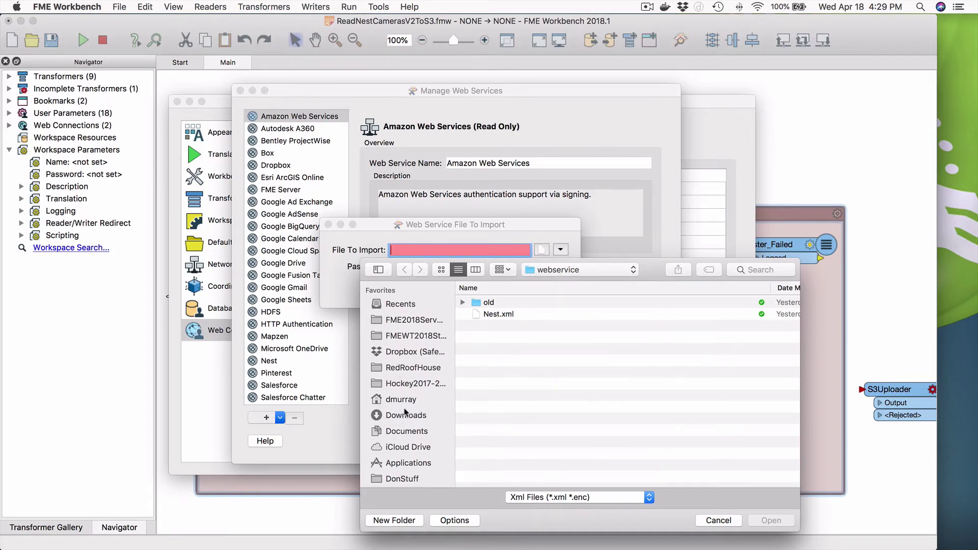
left_click(403, 416)
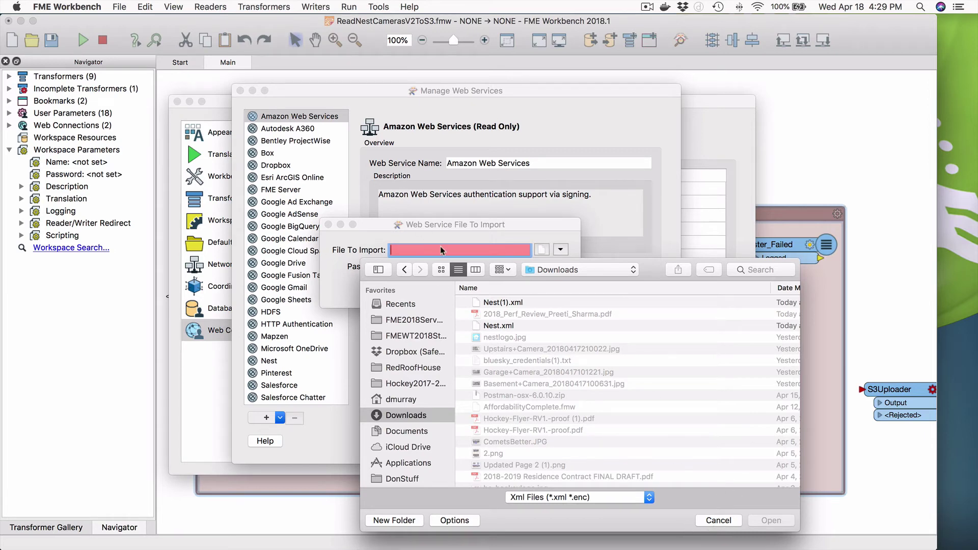
left_click(514, 326)
left_click(719, 520)
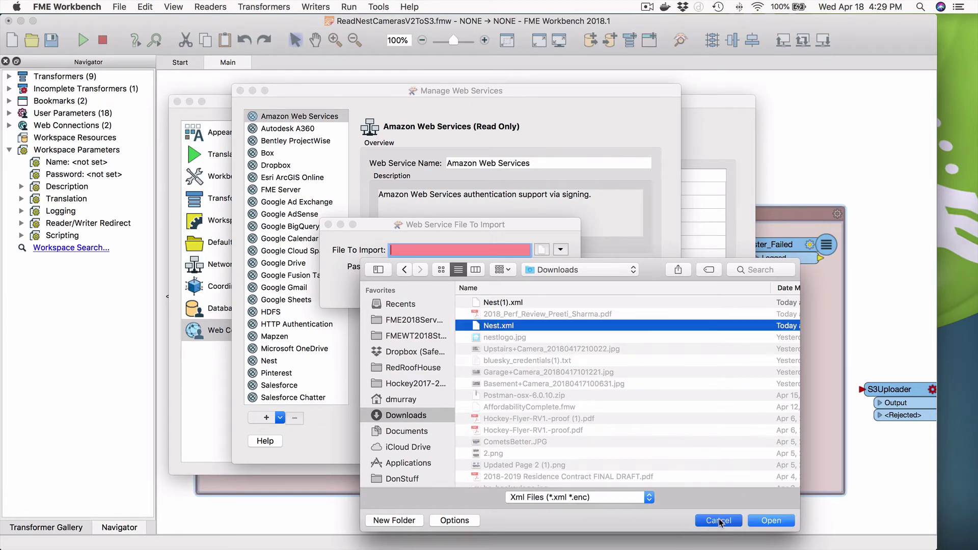
left_click(505, 286)
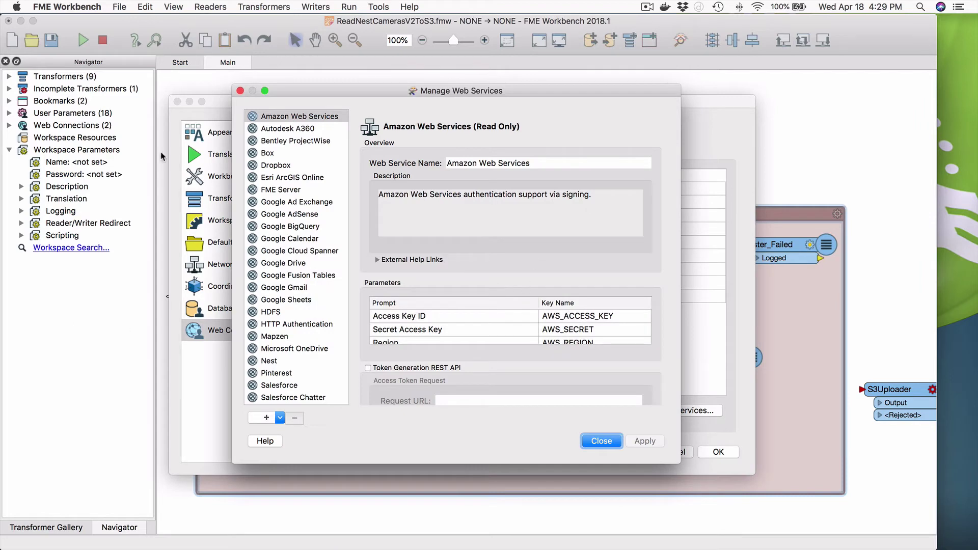
Review the Nest web service's client details in Manage Web Services, then switch back to the browser
left_click(276, 363)
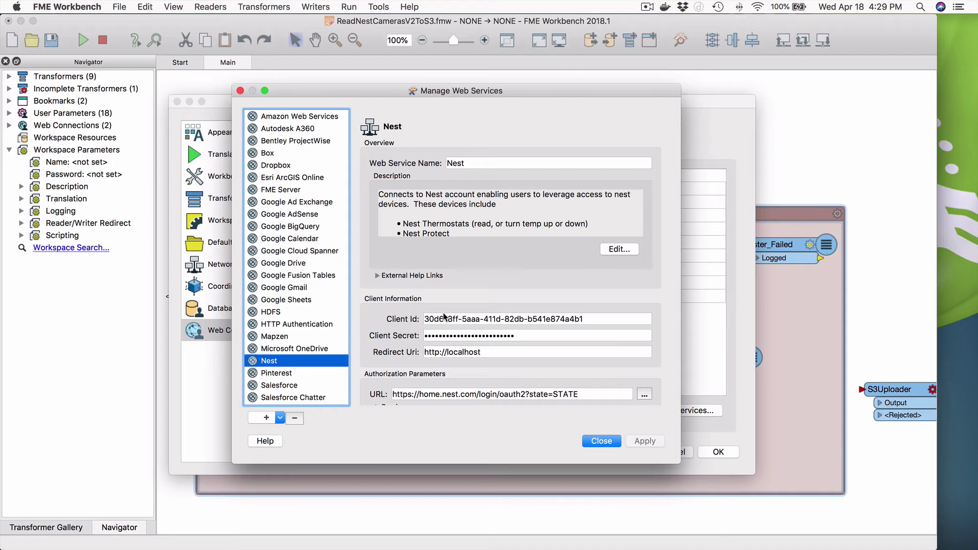
left_click_drag(527, 94, 685, 91)
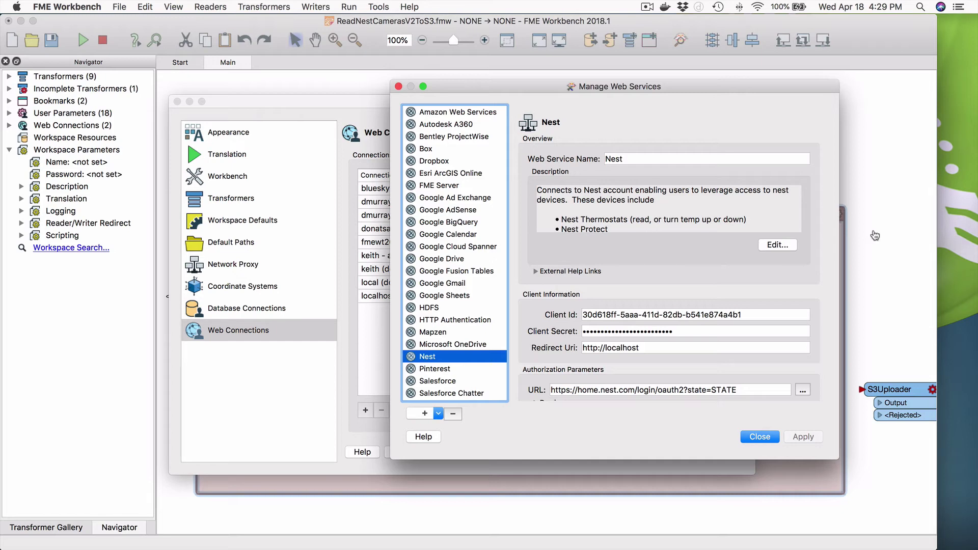
key("super+Tab")
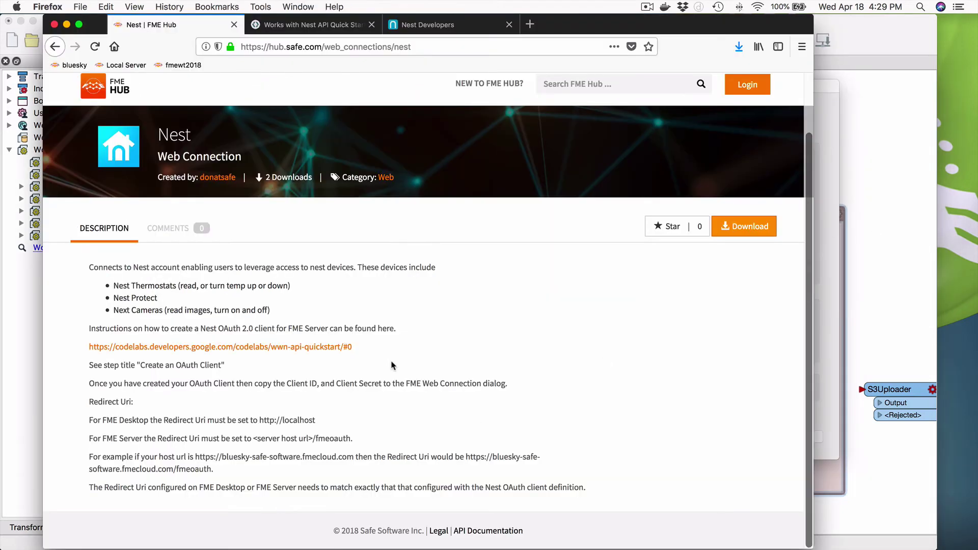
Copy the FMEDemo product's OAuth Client ID from Nest Developers and return to FME Workbench
left_click(423, 26)
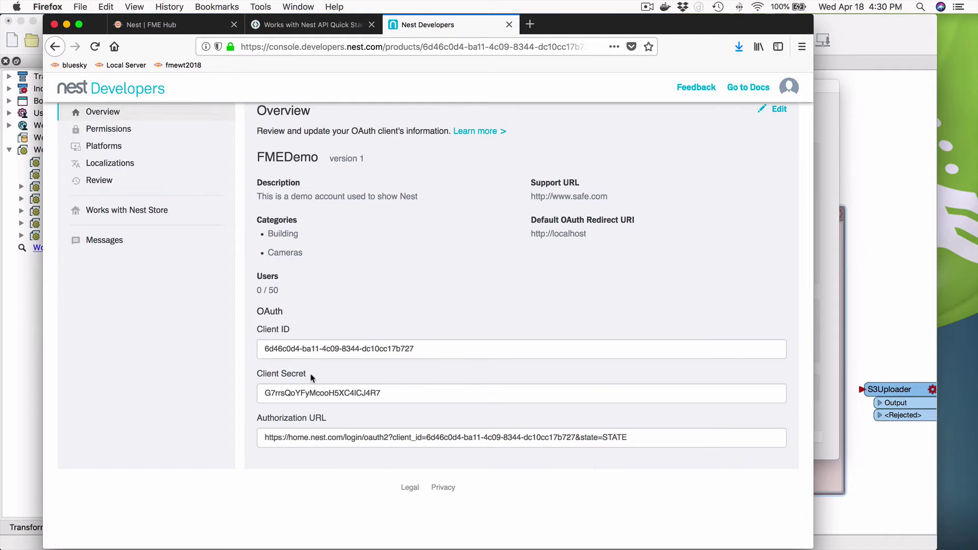
left_click(340, 349)
double_click(341, 350)
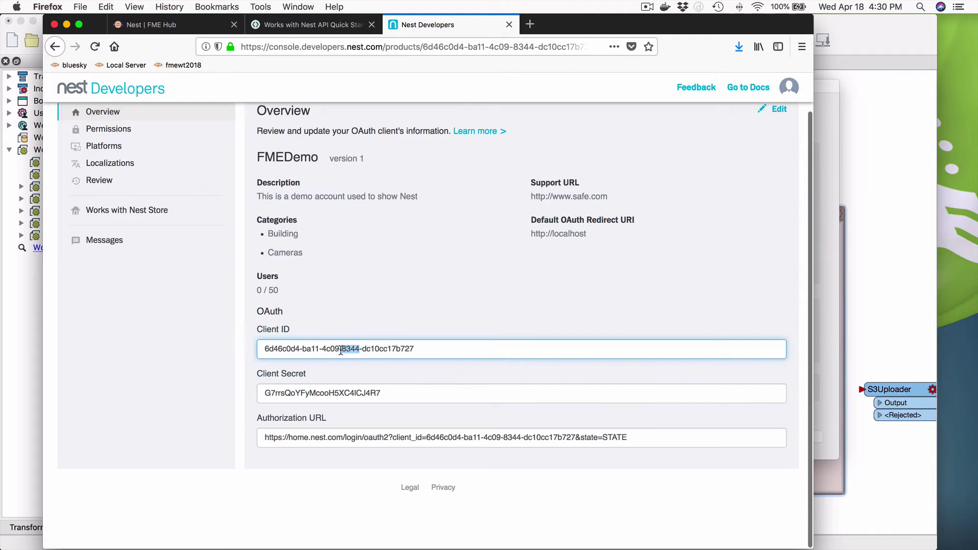
left_click(340, 349)
key("super+c")
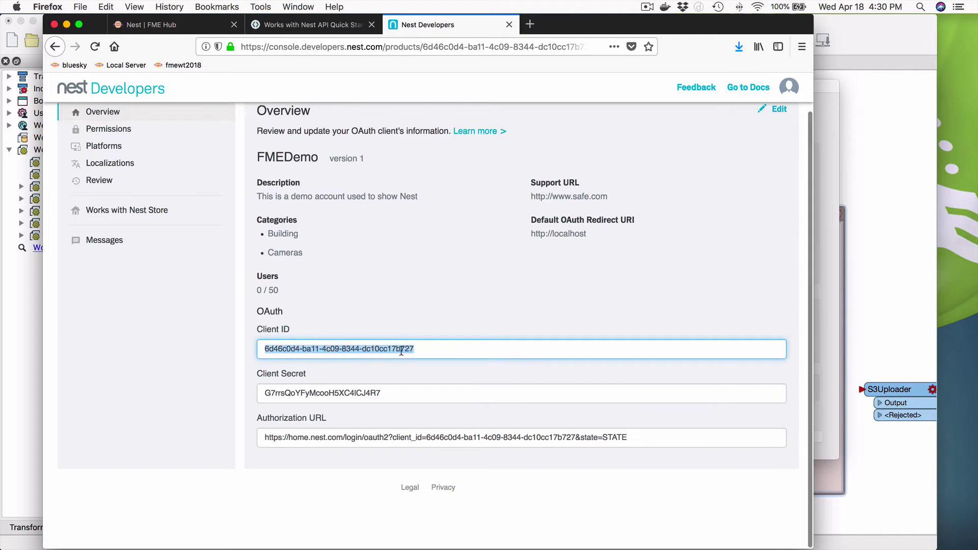
left_click(818, 375)
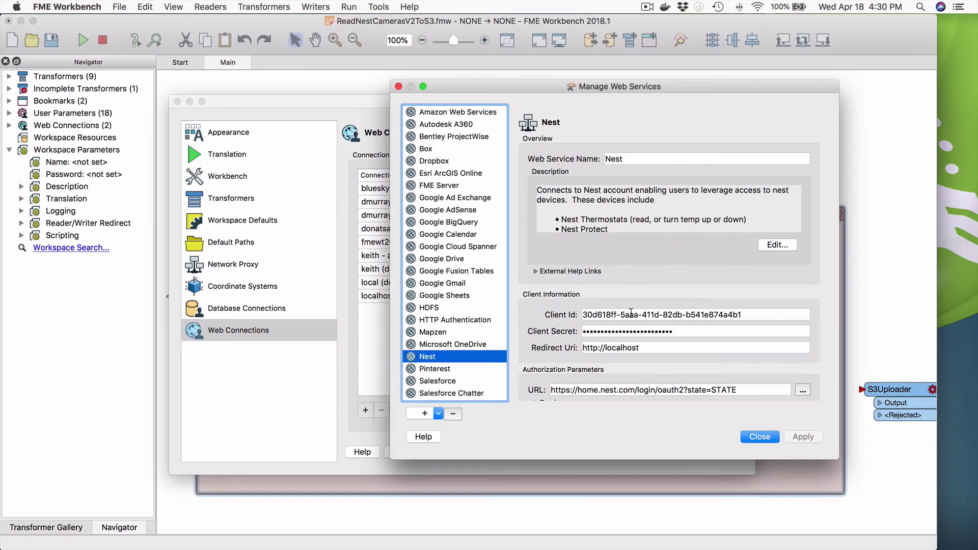
Replace the Nest web service's Client Id and Client Secret with FMEDemo's copied values
triple_click(630, 314)
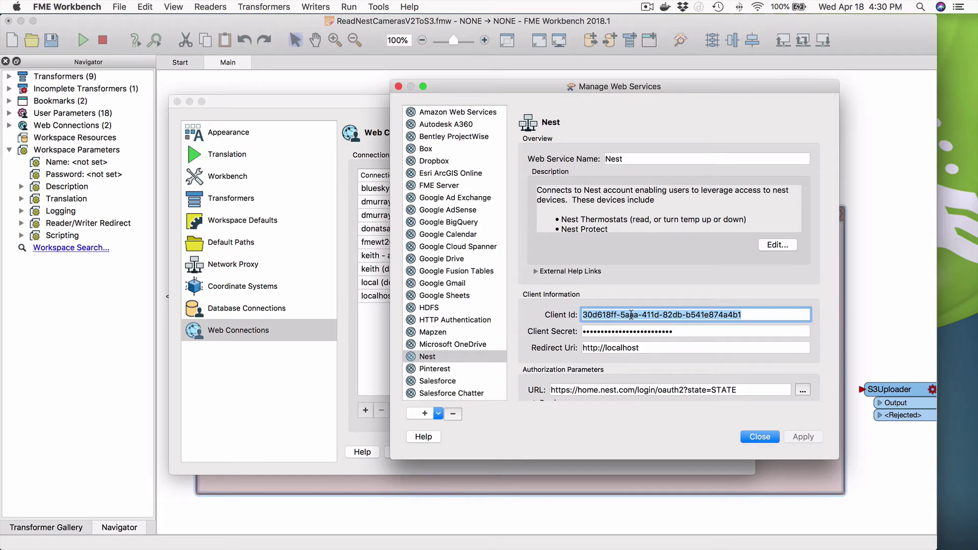
key("super+v")
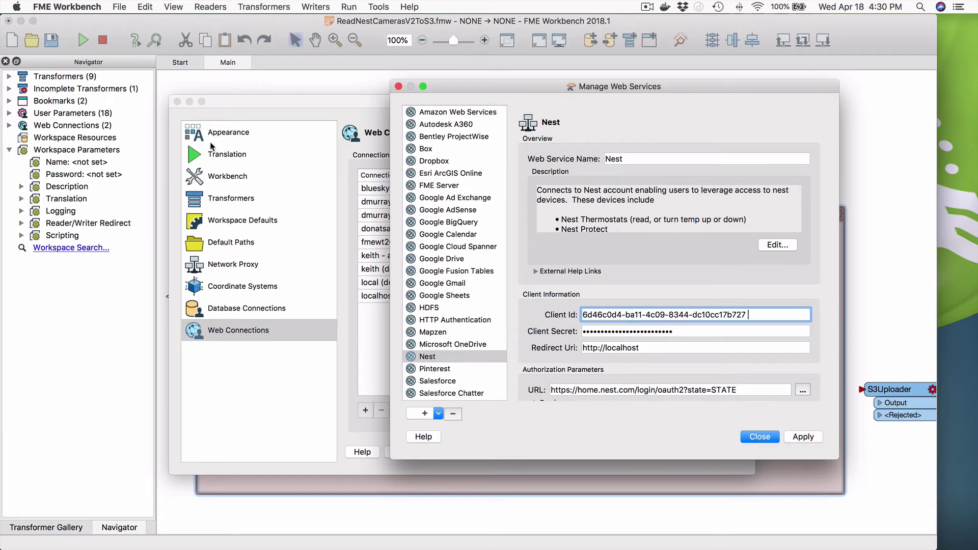
key("super+Tab")
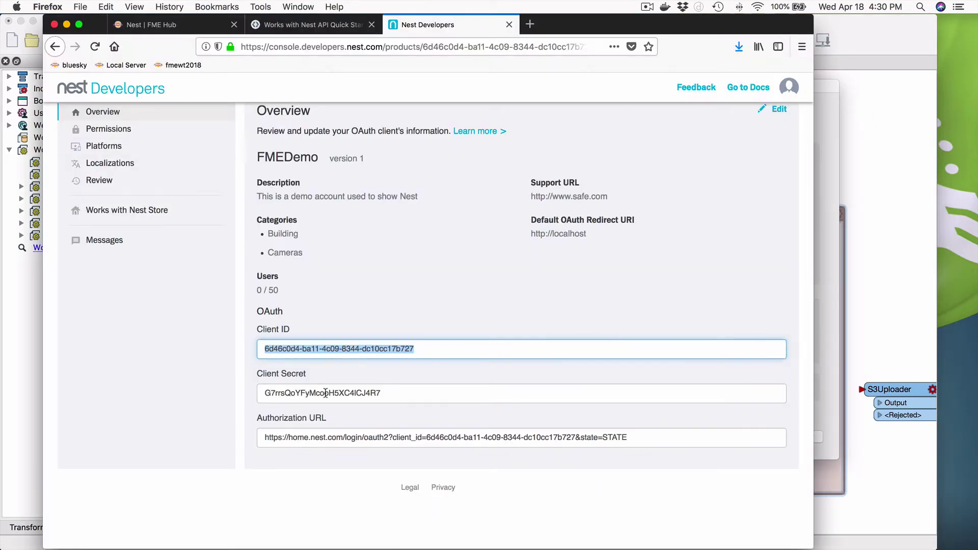
left_click(325, 393)
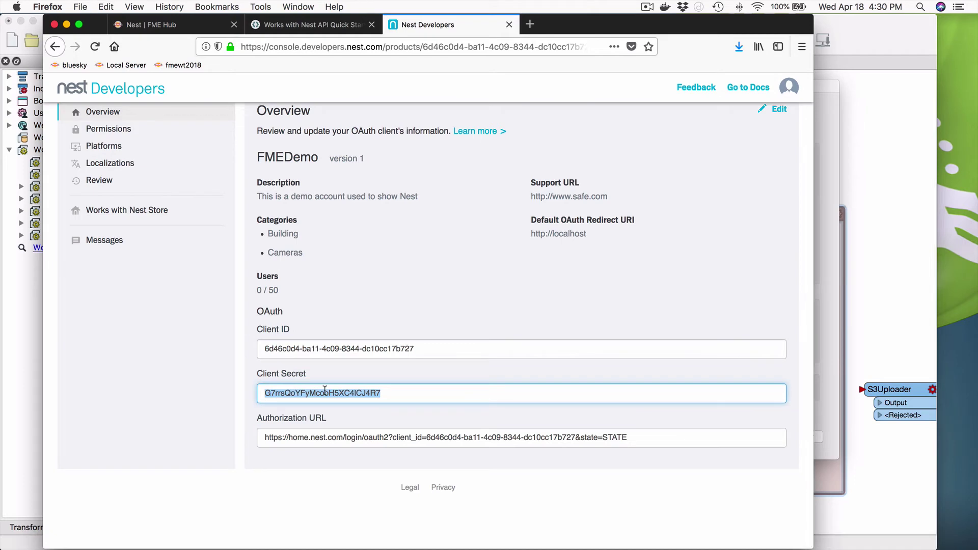
key("super+c")
key("super+Tab")
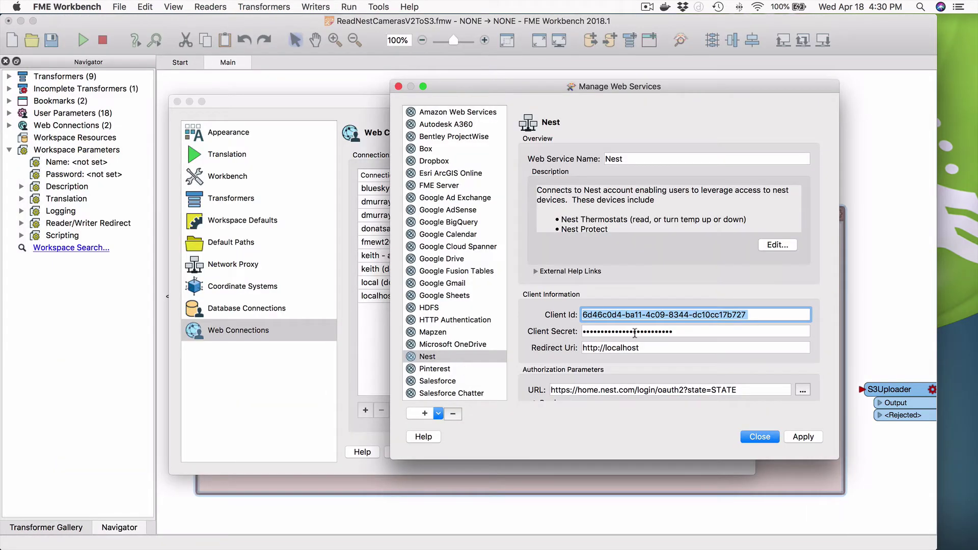
double_click(634, 332)
key("super+v")
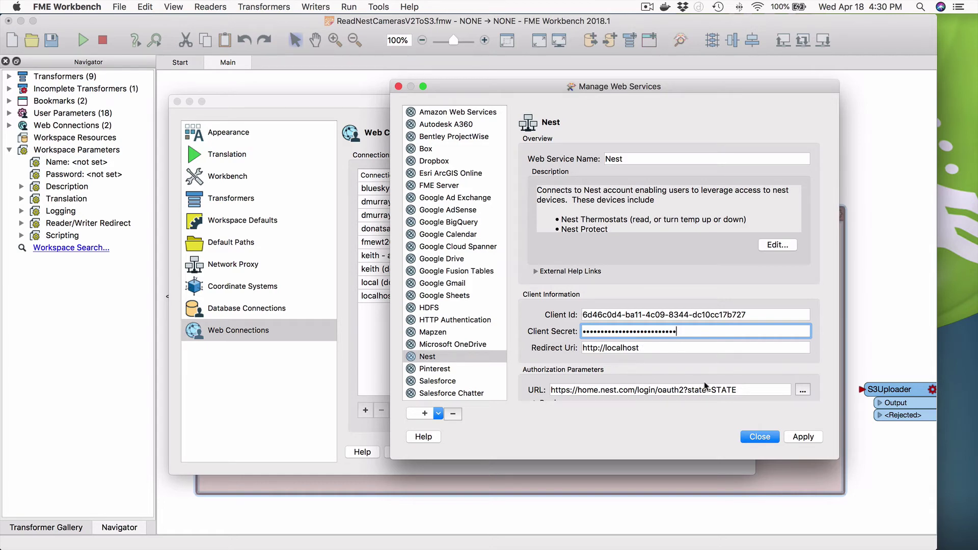
scroll(699, 369, "down", 3)
scroll(699, 367, "down", 5)
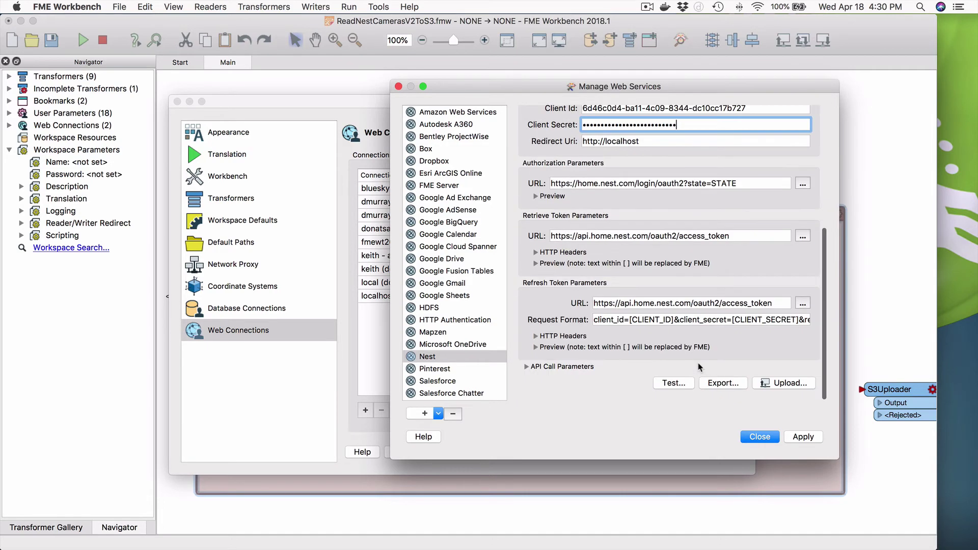
Test the Nest web service, signing in with a different Nest account and allowing FMEDemo camera access
left_click(673, 385)
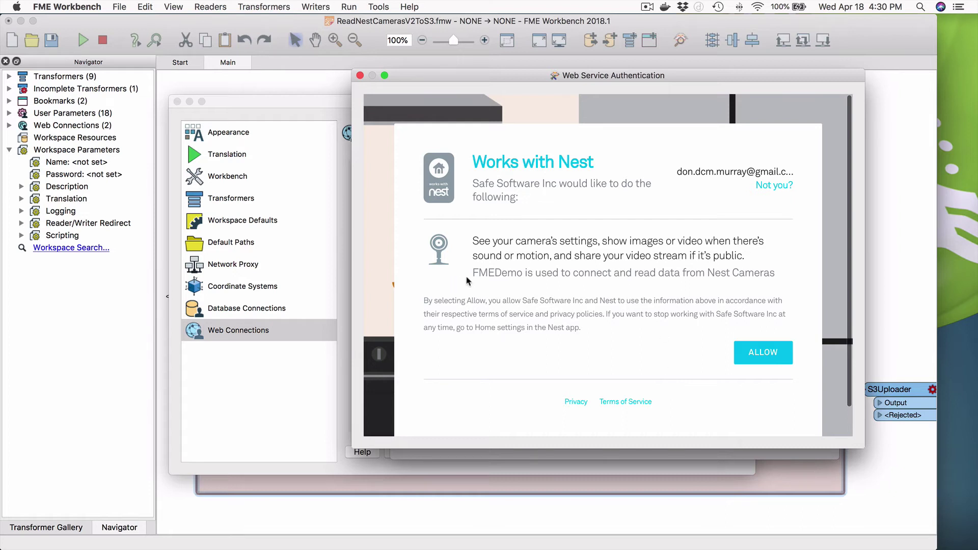
left_click(761, 185)
scroll(675, 273, "down", 5)
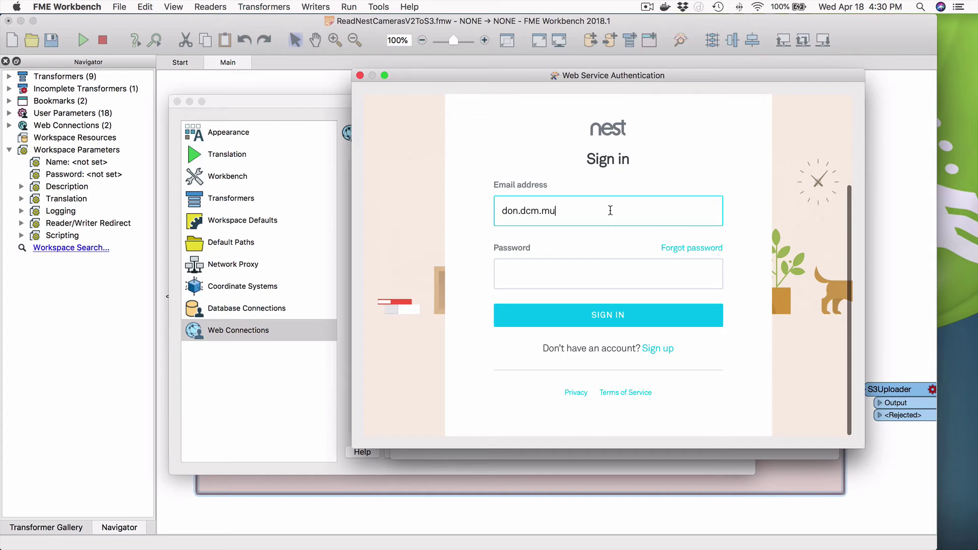
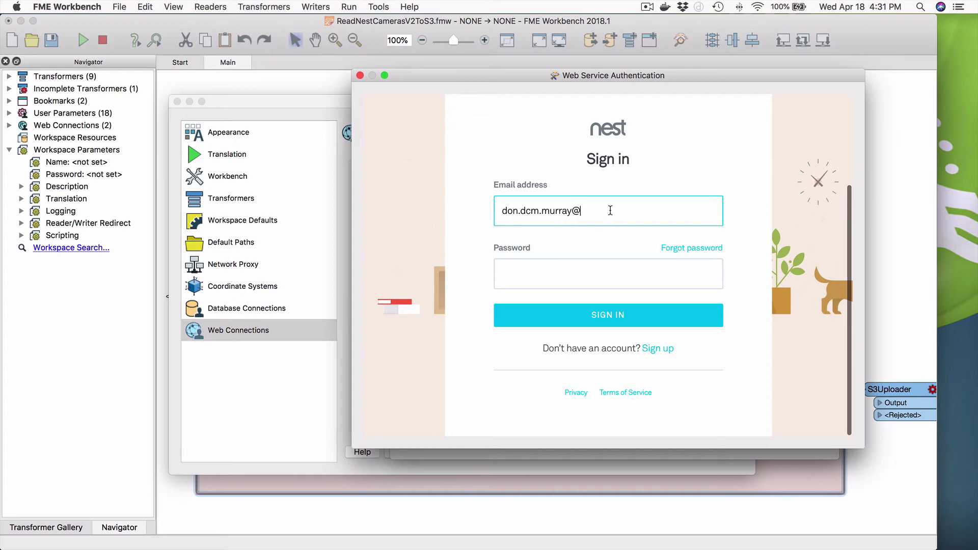
left_click(555, 280)
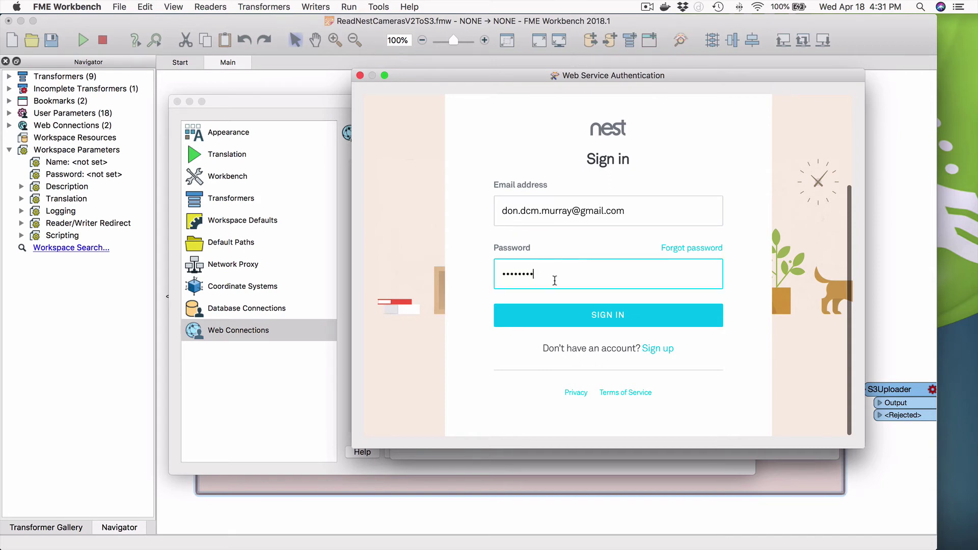
left_click(607, 320)
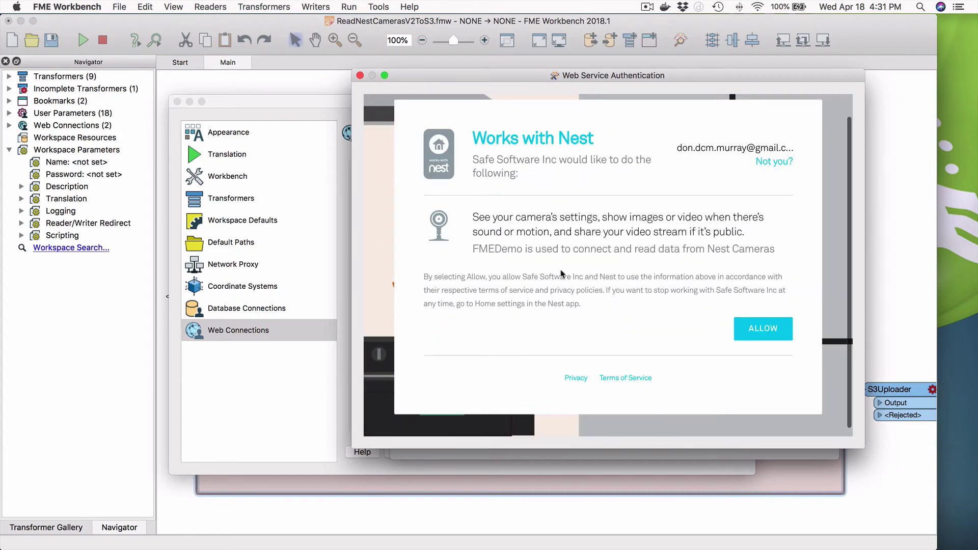
left_click(753, 329)
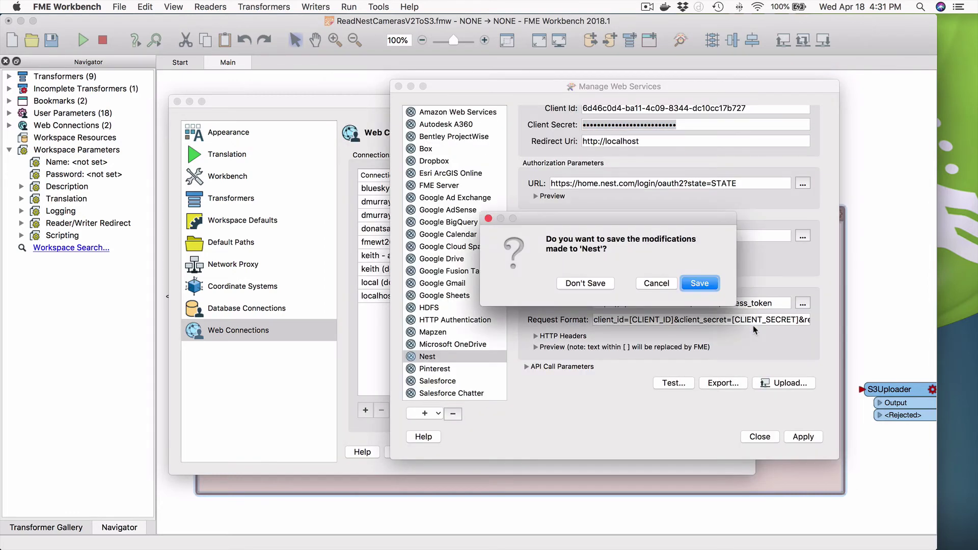
Save the Nest service changes, close the web services manager and confirm FME Options with OK
left_click(707, 287)
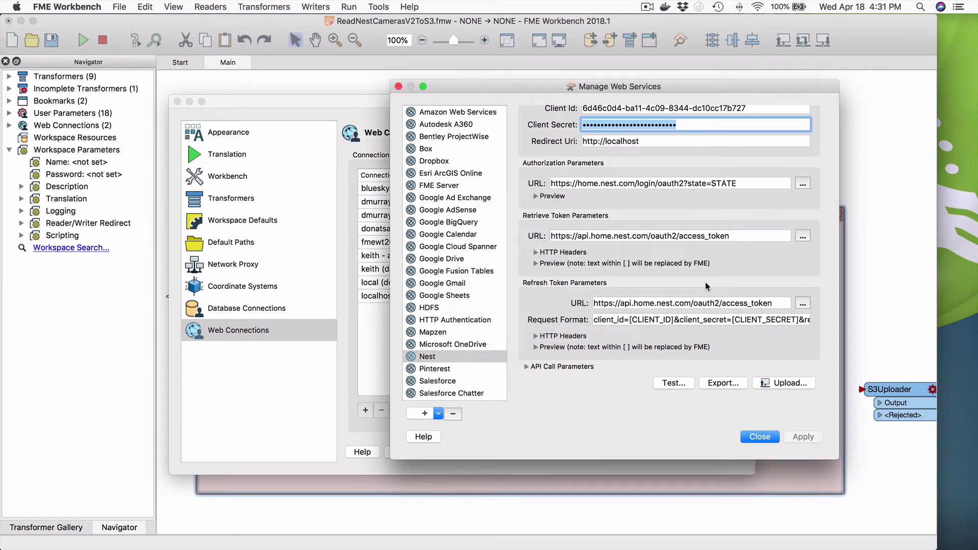
left_click(760, 437)
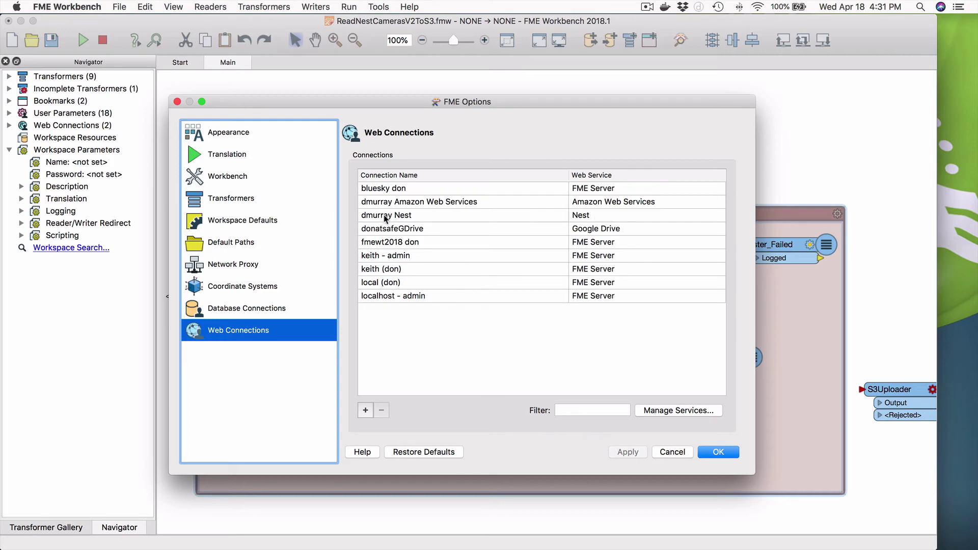
left_click(674, 412)
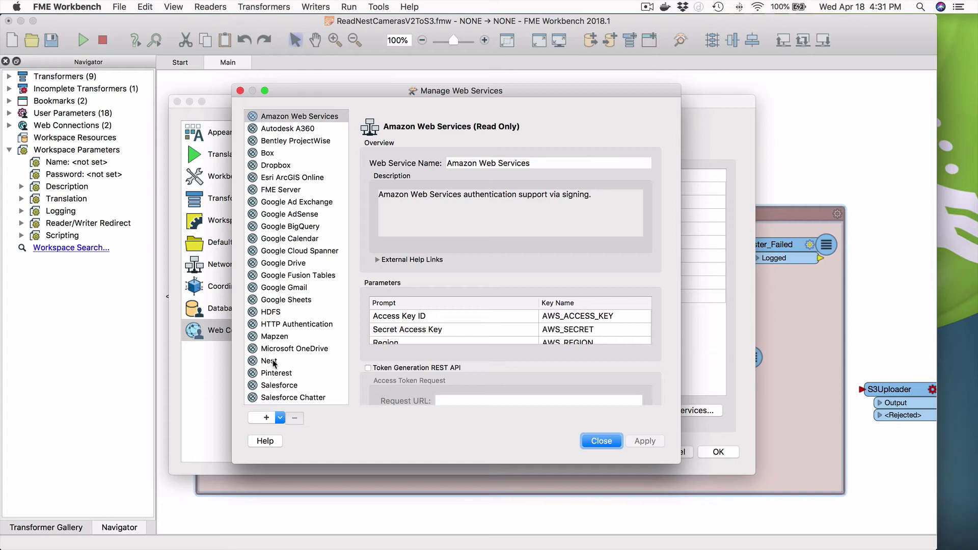
left_click(618, 441)
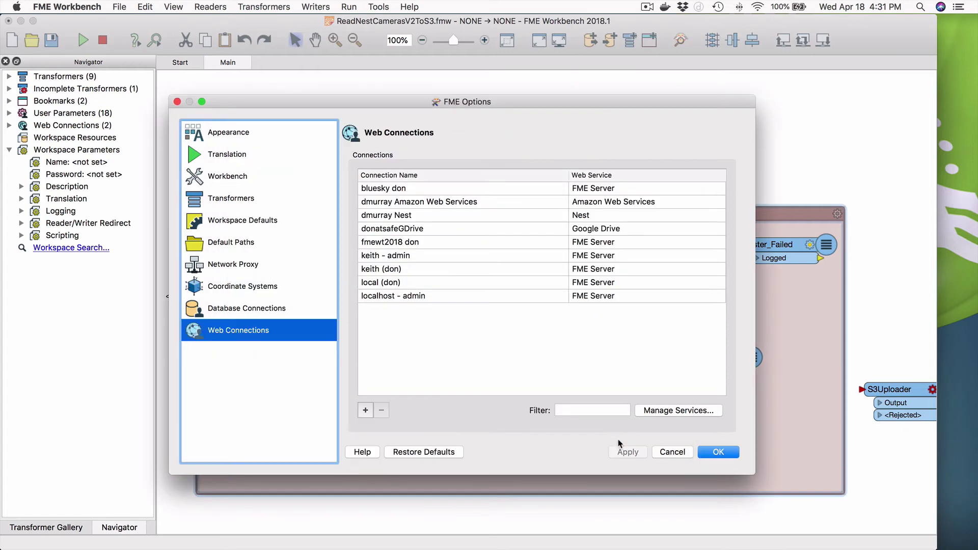
left_click(718, 452)
left_click(10, 116)
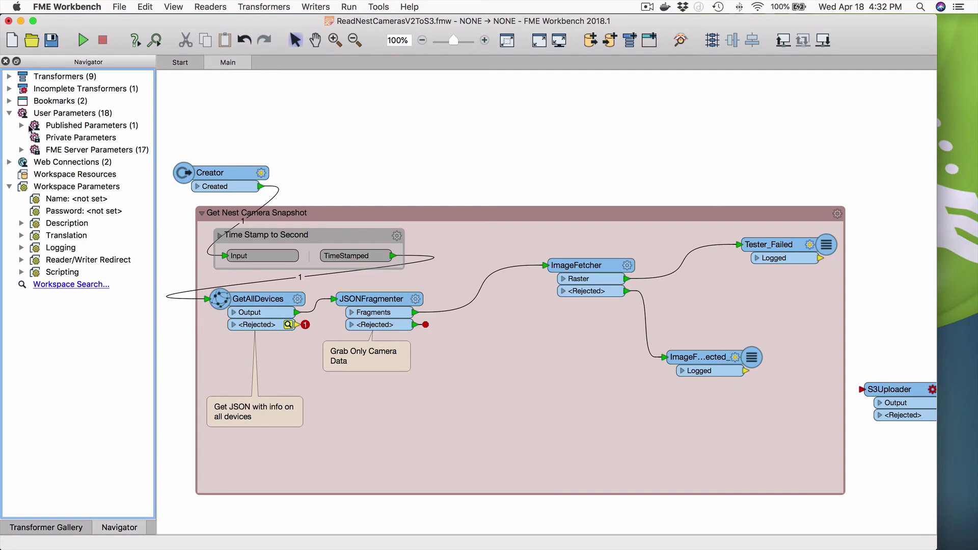
left_click(22, 125)
double_click(100, 137)
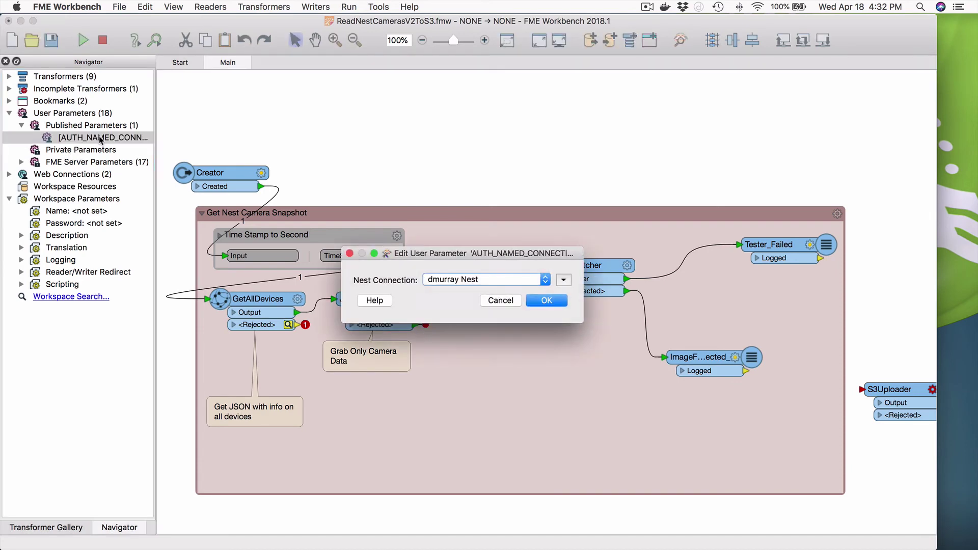
left_click(546, 300)
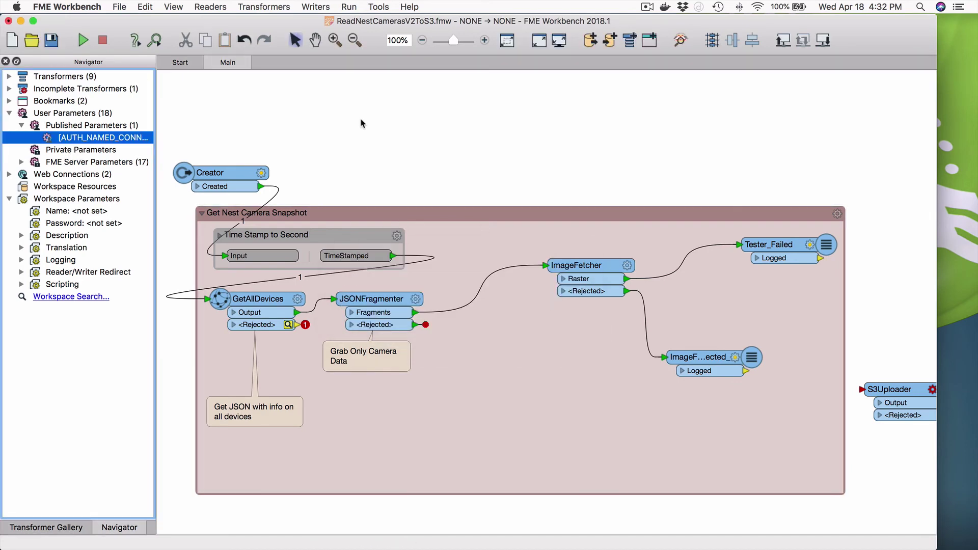
right_click(123, 138)
left_click(188, 151)
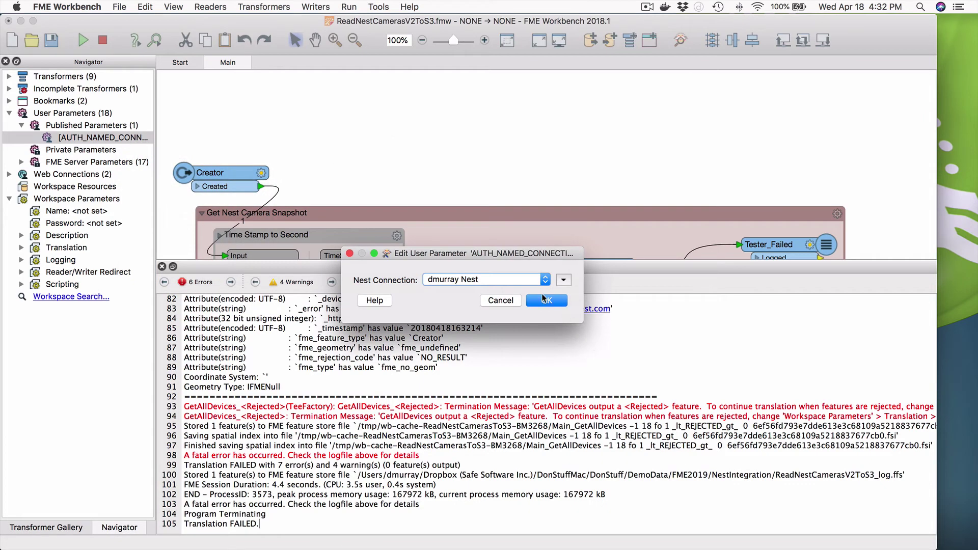
left_click(508, 301)
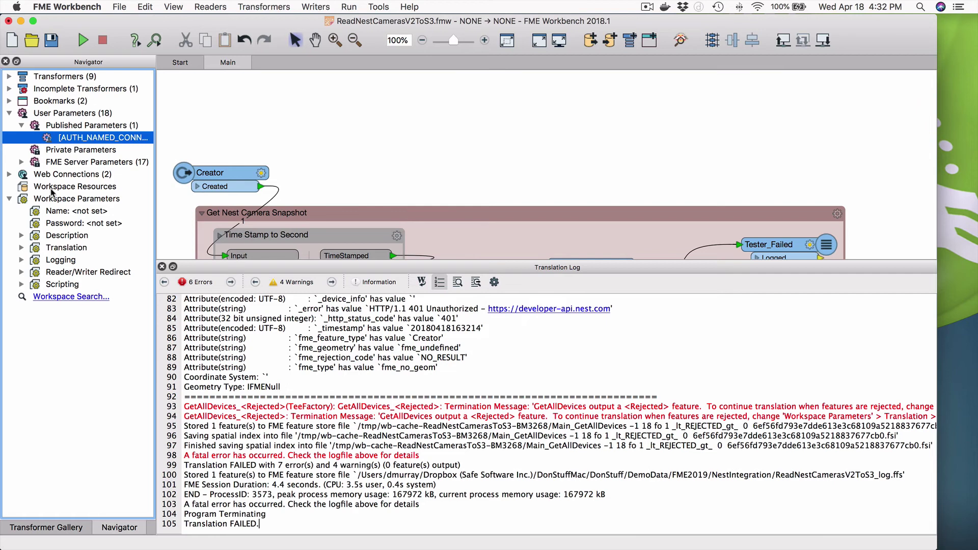
left_click(10, 175)
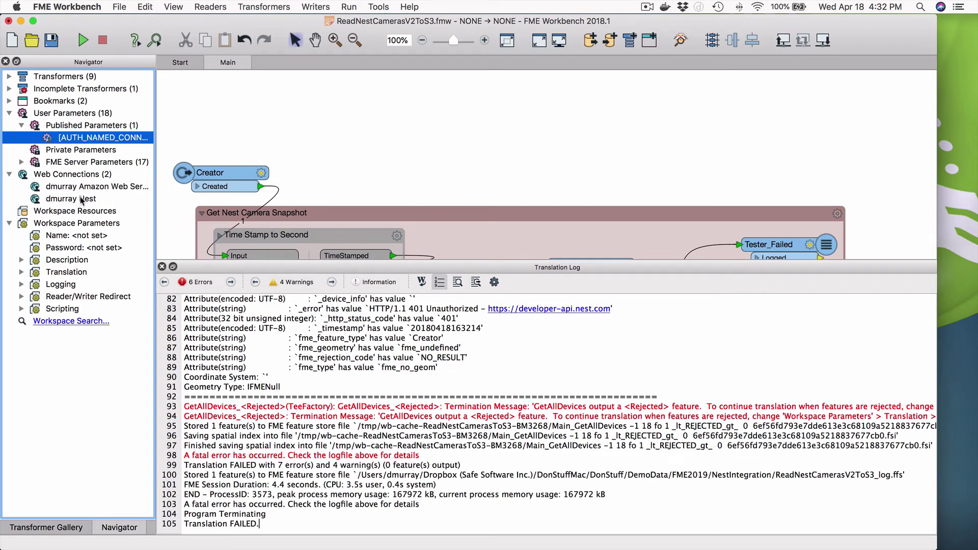
right_click(83, 201)
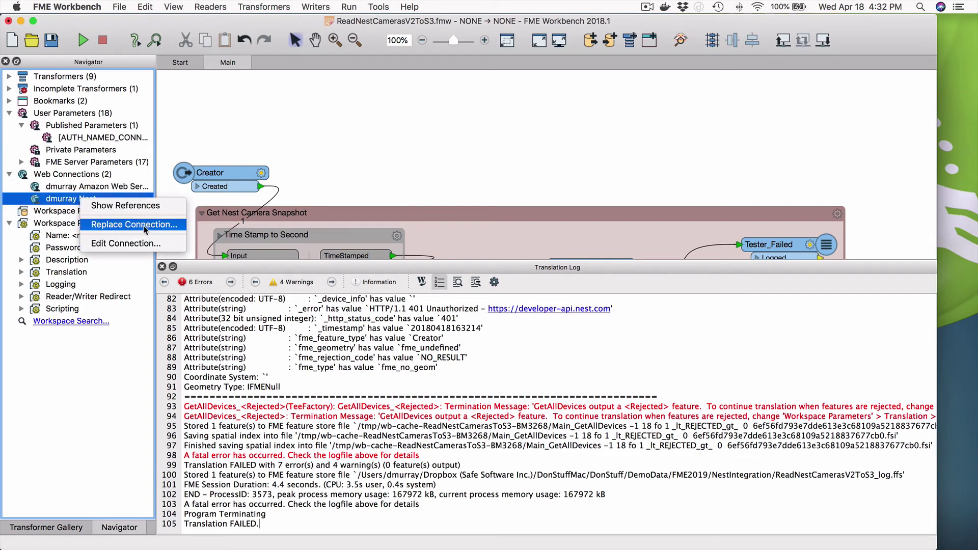
left_click(142, 244)
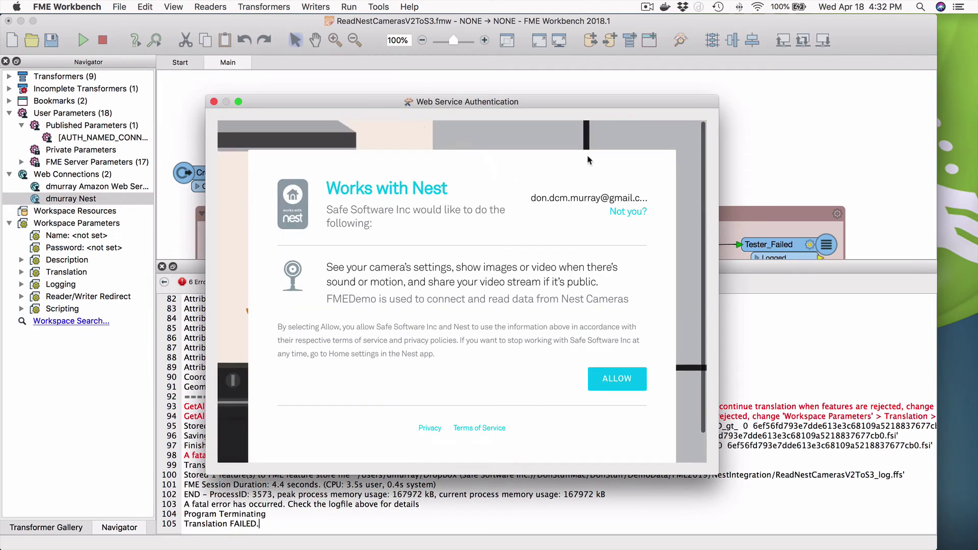
left_click(606, 381)
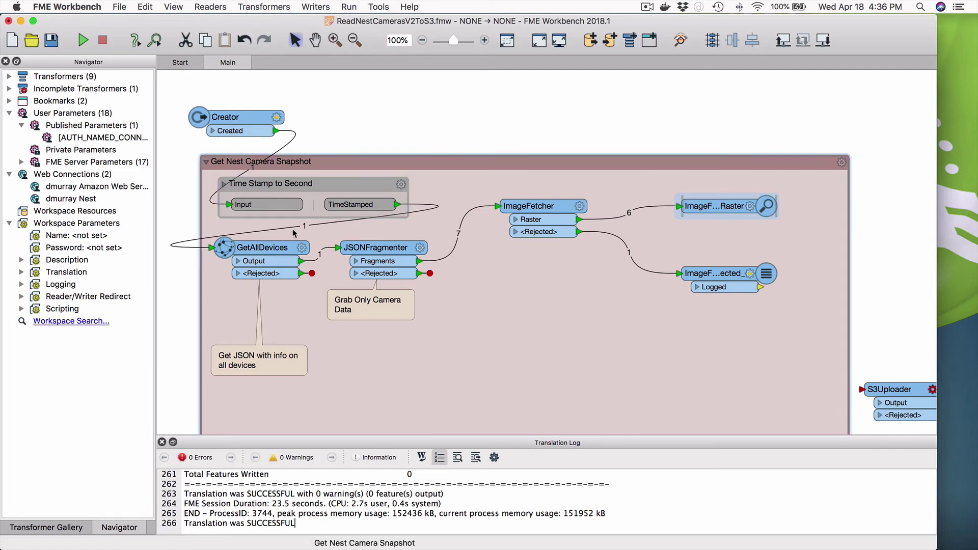
Review the GetAllDevices HTTPCaller parameters and cancel without changes
mouse_move(299, 253)
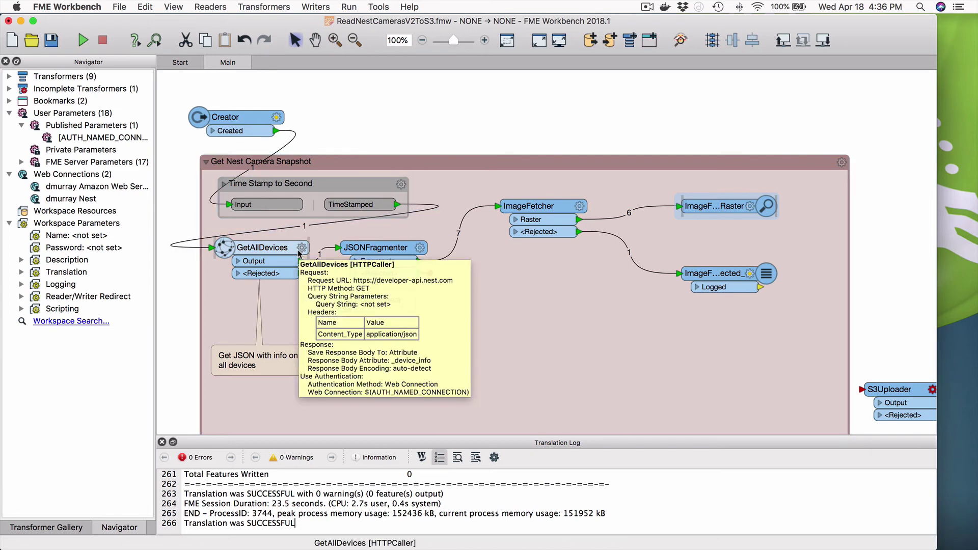
left_click(301, 248)
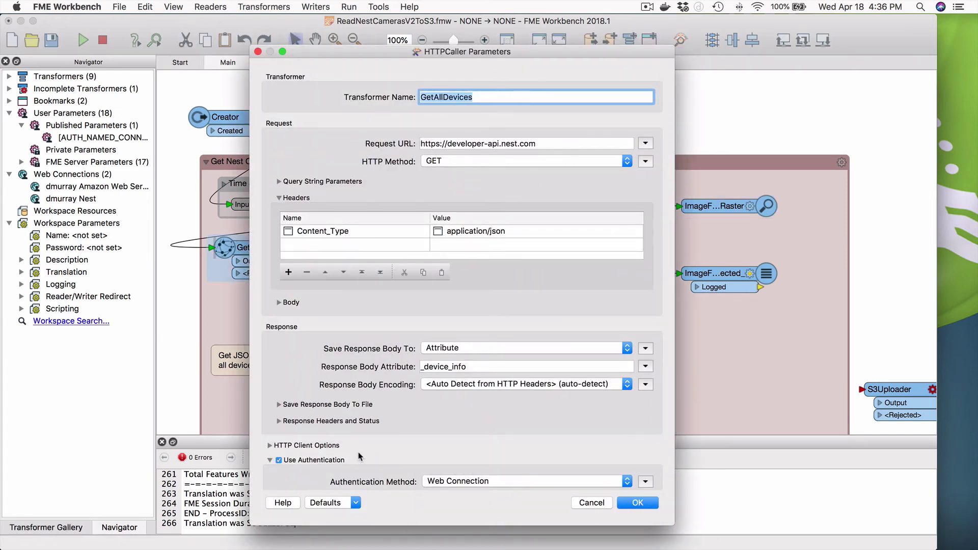
scroll(505, 456, "down", 3)
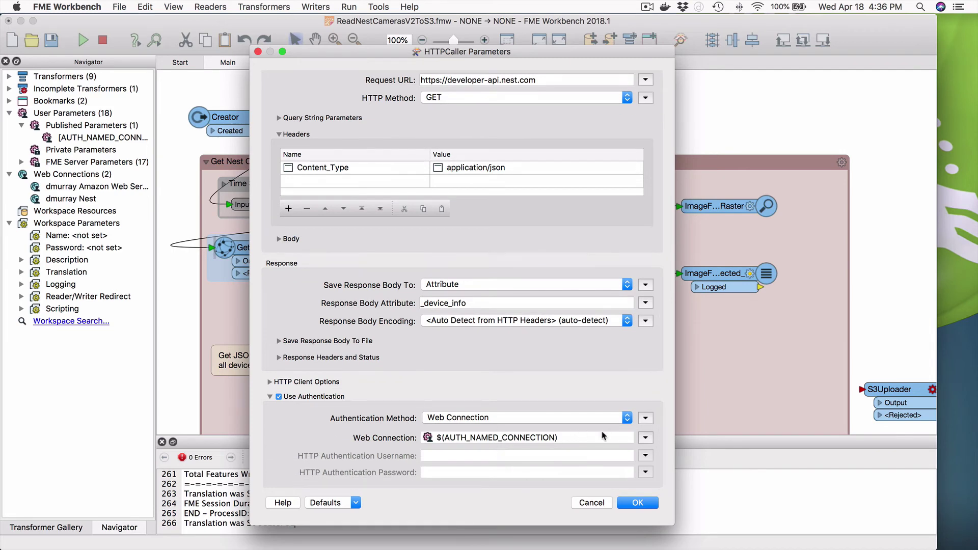
left_click(591, 503)
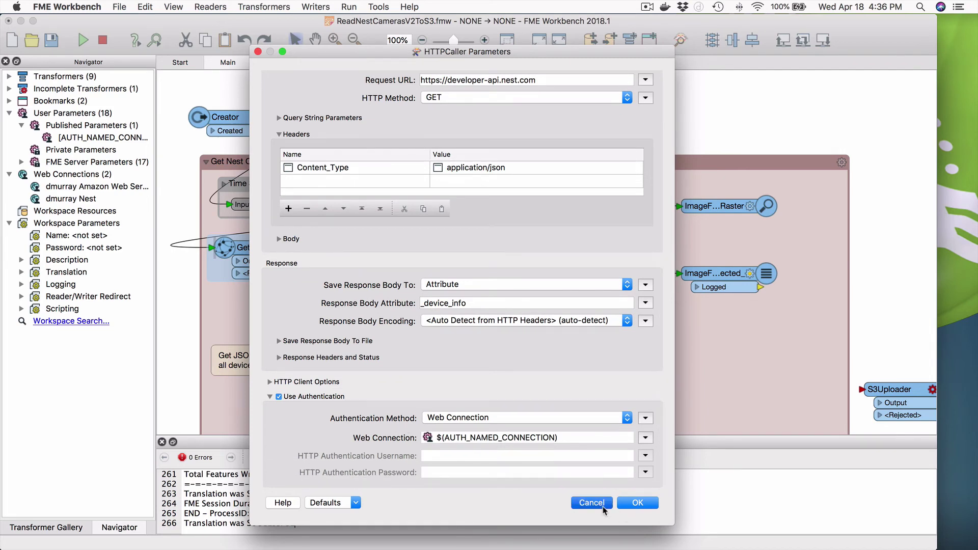
Nudge JSONFragmenter and GetAllDevices slightly right, then review and close ImageFetcher's parameters
left_click_drag(374, 248, 387, 248)
left_click_drag(286, 252, 296, 252)
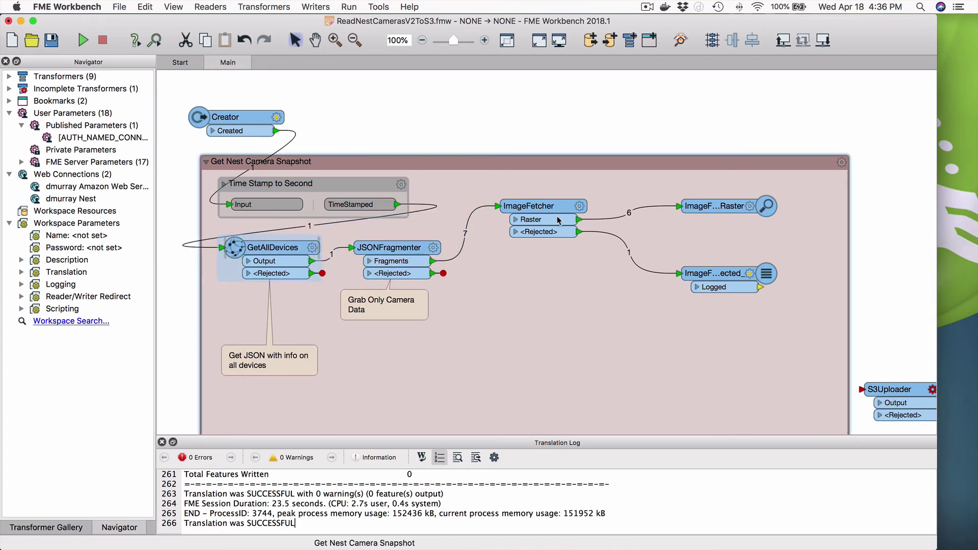
left_click(580, 207)
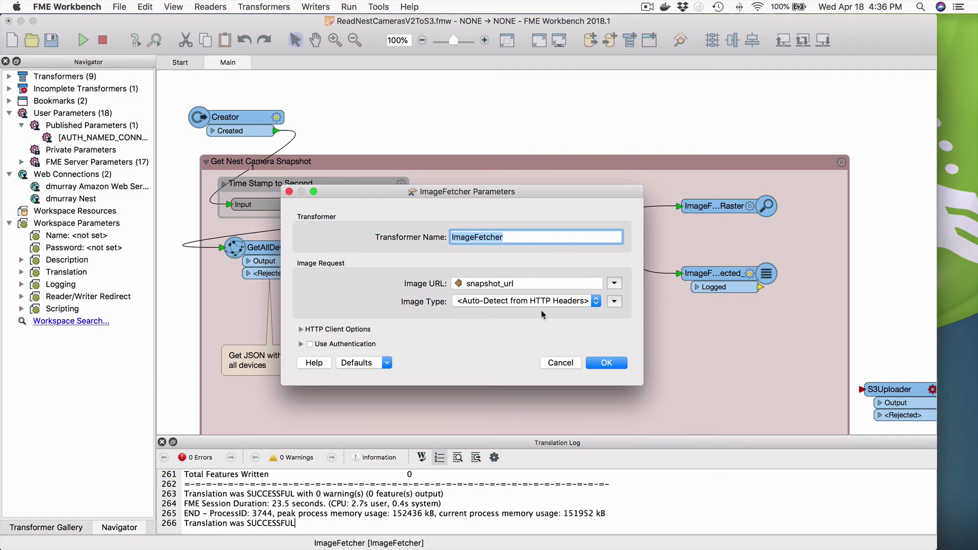
left_click(601, 363)
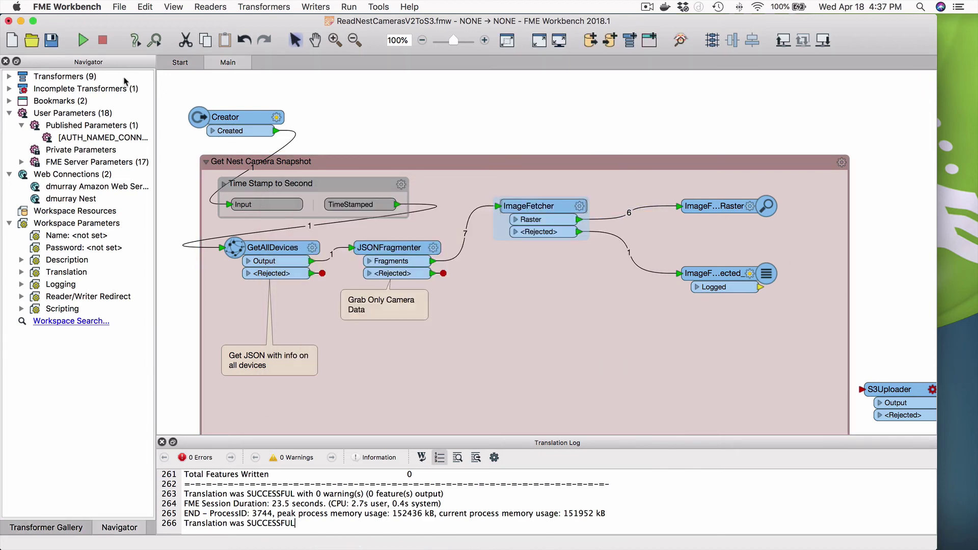
Run the workspace, view each of the six ImageFetcher snapshots in Data Inspector, then return to Workbench
left_click(85, 44)
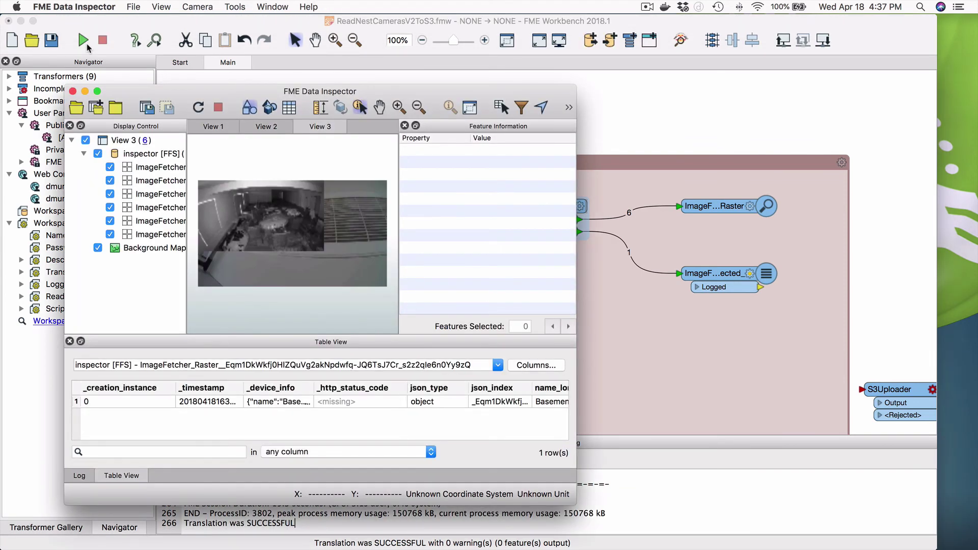
left_click(97, 153)
left_click(110, 168)
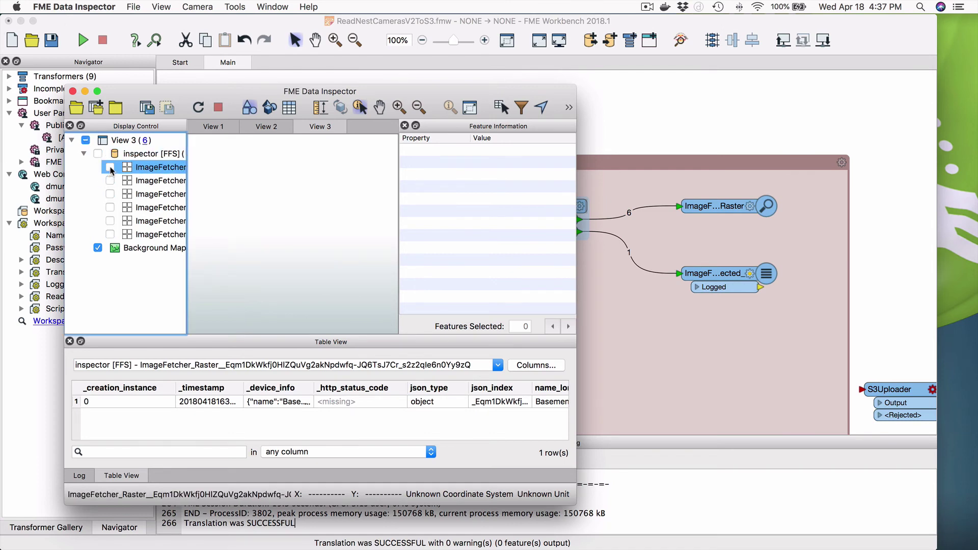
left_click(110, 168)
left_click(110, 180)
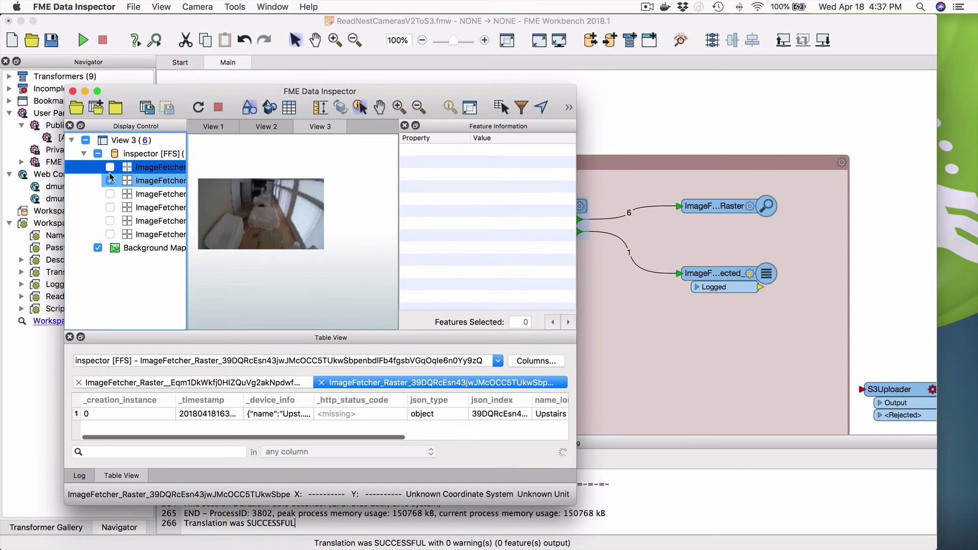
left_click(110, 194)
left_click(110, 180)
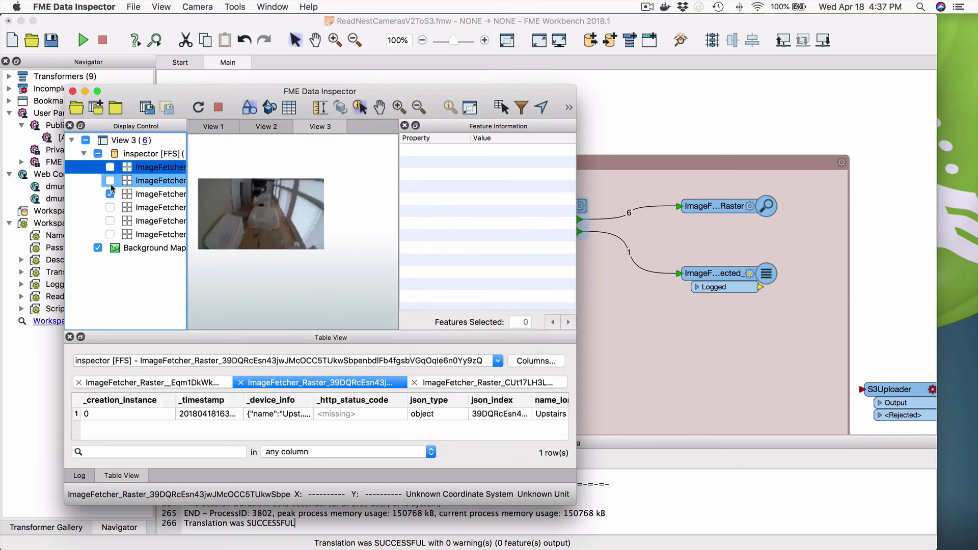
left_click(110, 207)
left_click(110, 194)
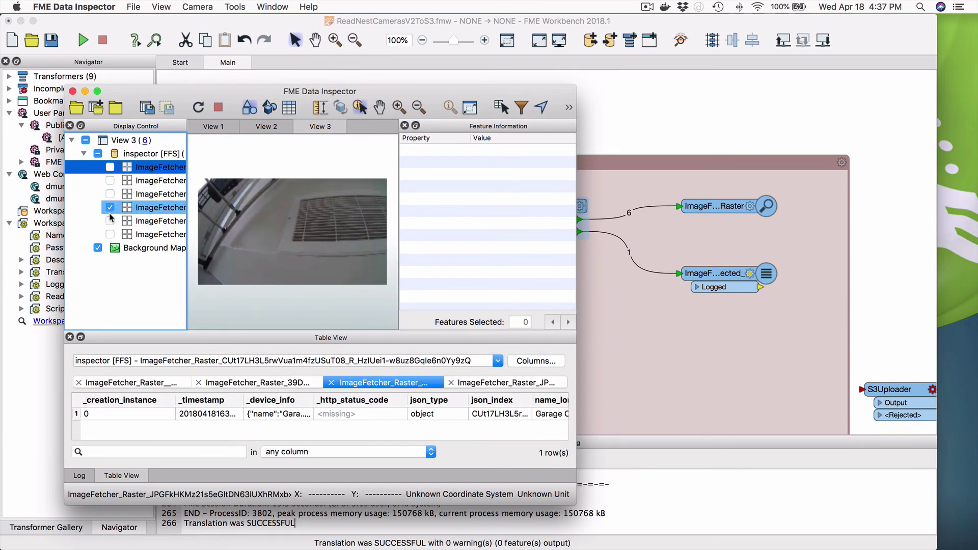
left_click(110, 220)
left_click(110, 208)
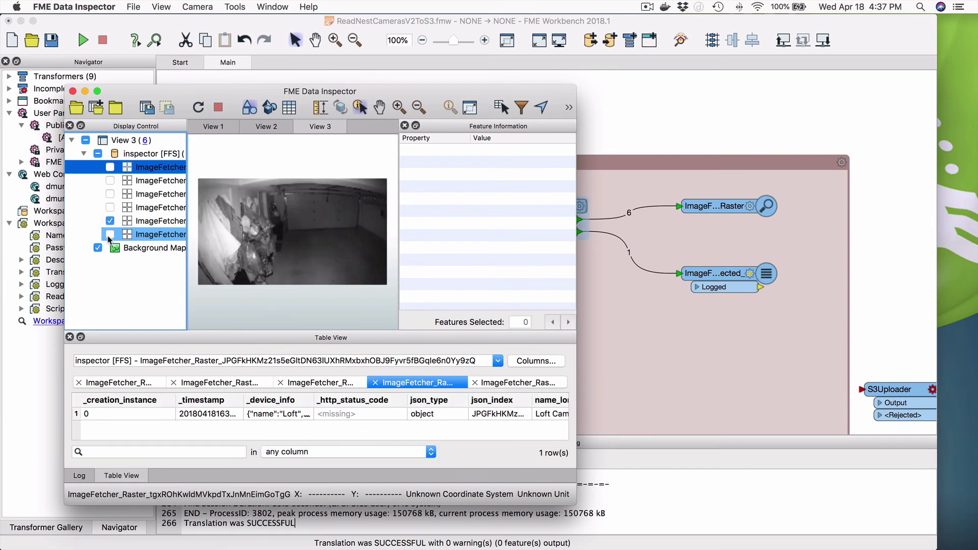
left_click(110, 235)
left_click(110, 220)
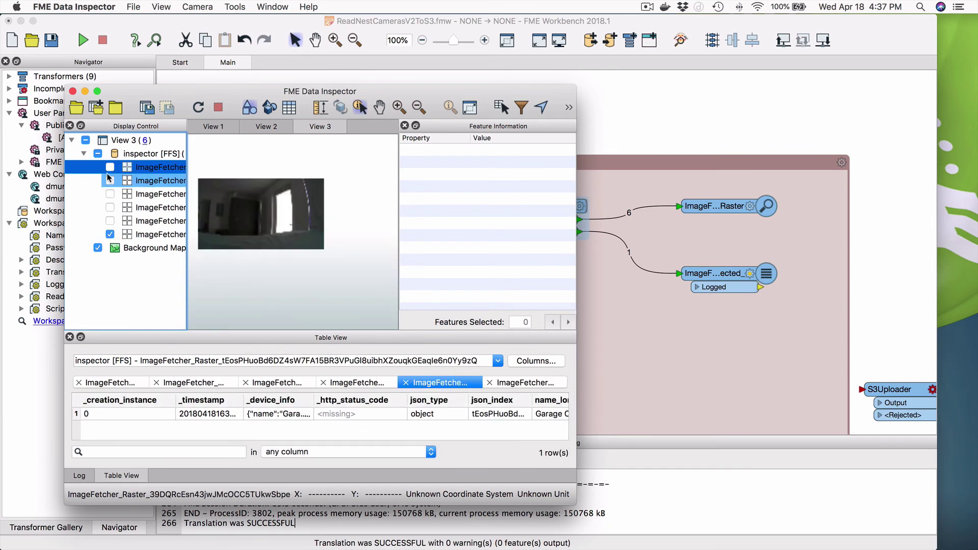
left_click(84, 155)
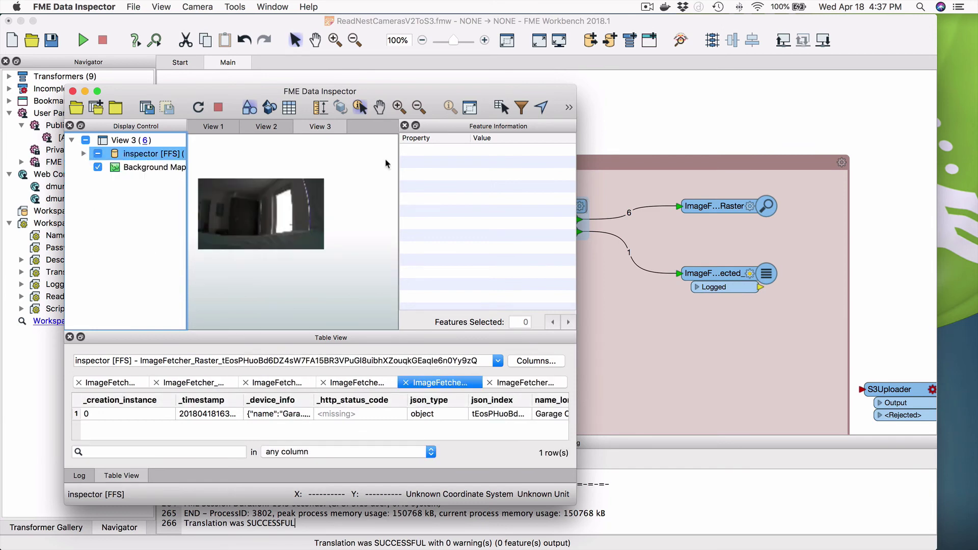
left_click(664, 125)
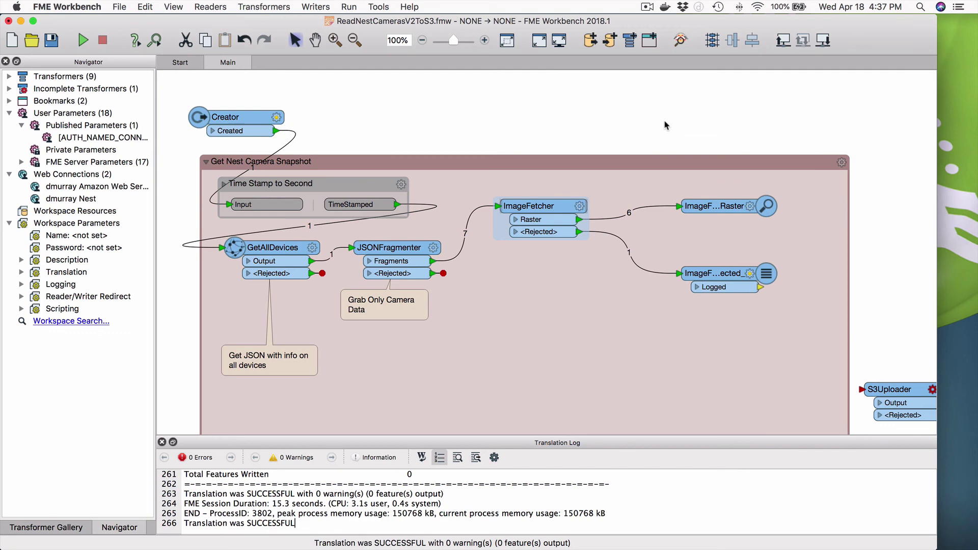
Open the bluesky FME Server site in a new Firefox tab and log in with username and password
key("super+Tab")
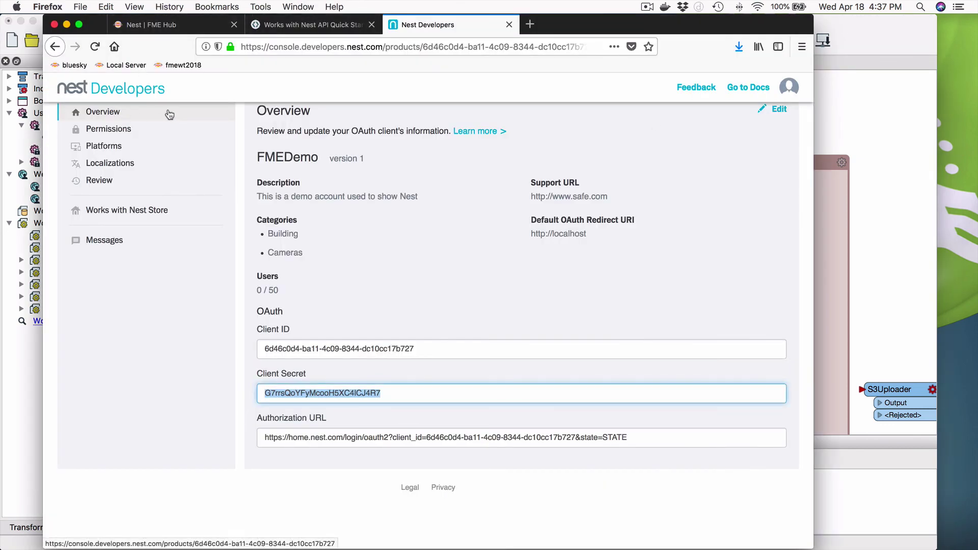
left_click(530, 25)
left_click(70, 66)
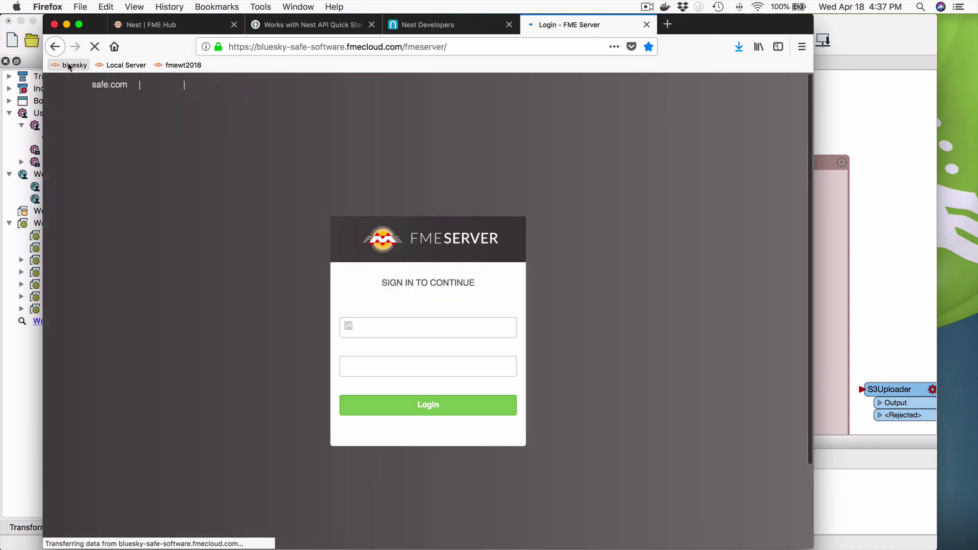
left_click(412, 327)
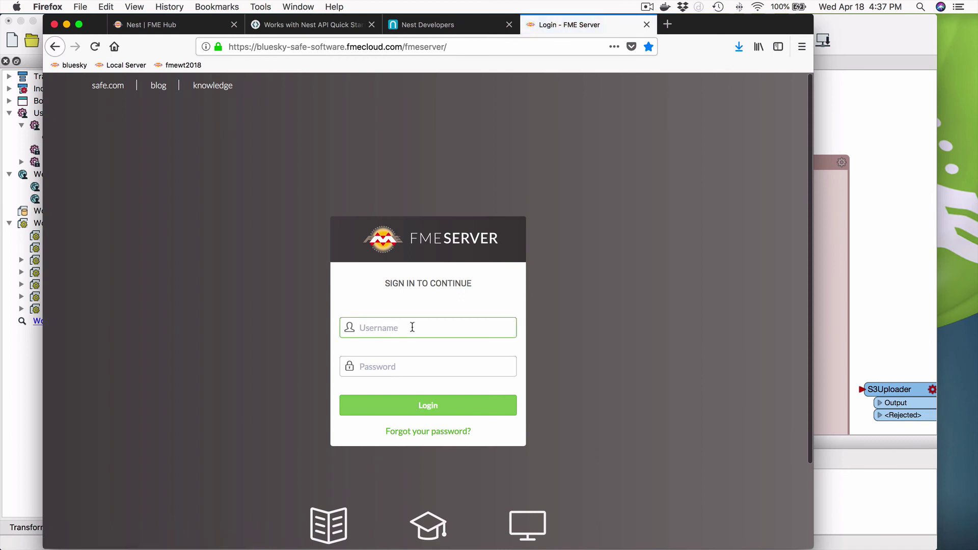
type("don")
key("Tab")
type("••••••••••")
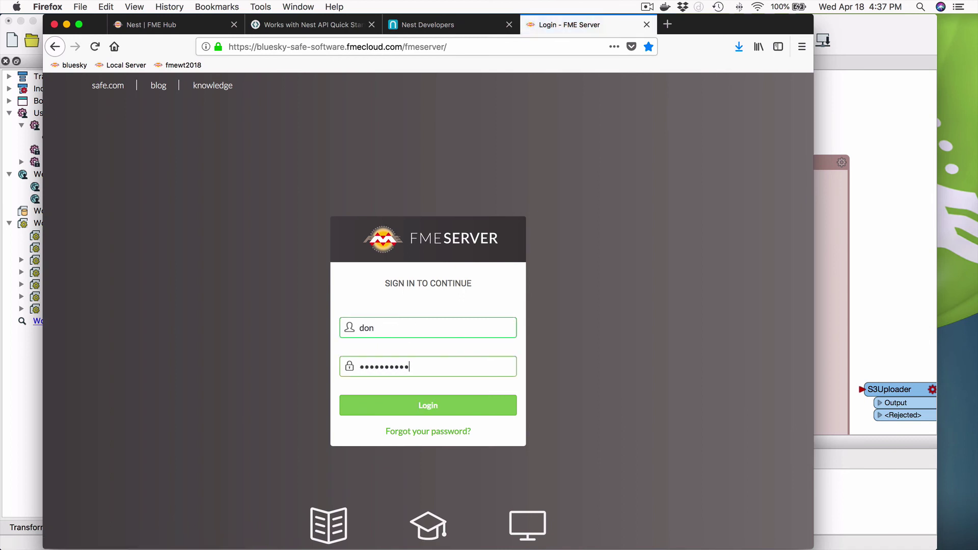
type("•")
key("Return")
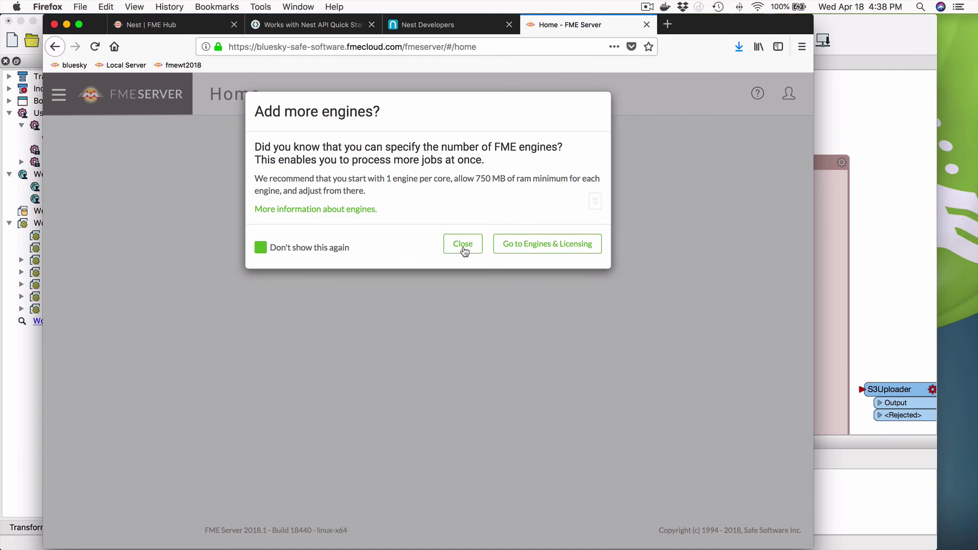
Dismiss the Add more engines prompt and open Nest under Connections > Web Connections > Manage Web Services
left_click(464, 246)
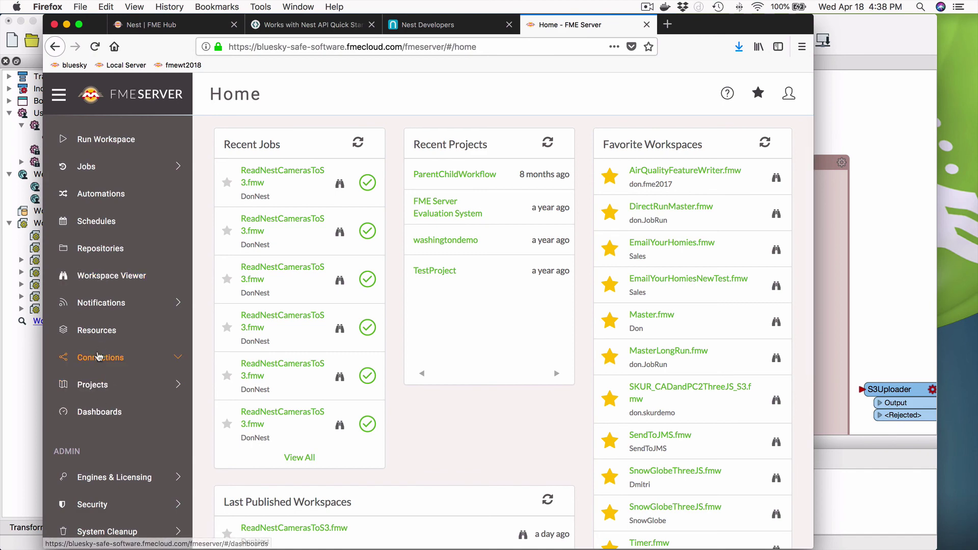
left_click(100, 357)
left_click(104, 402)
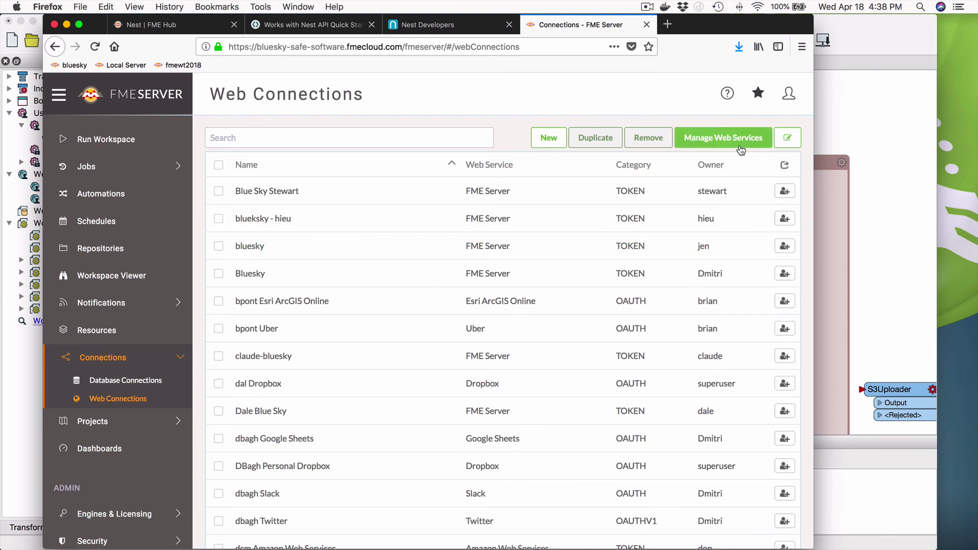
left_click(739, 147)
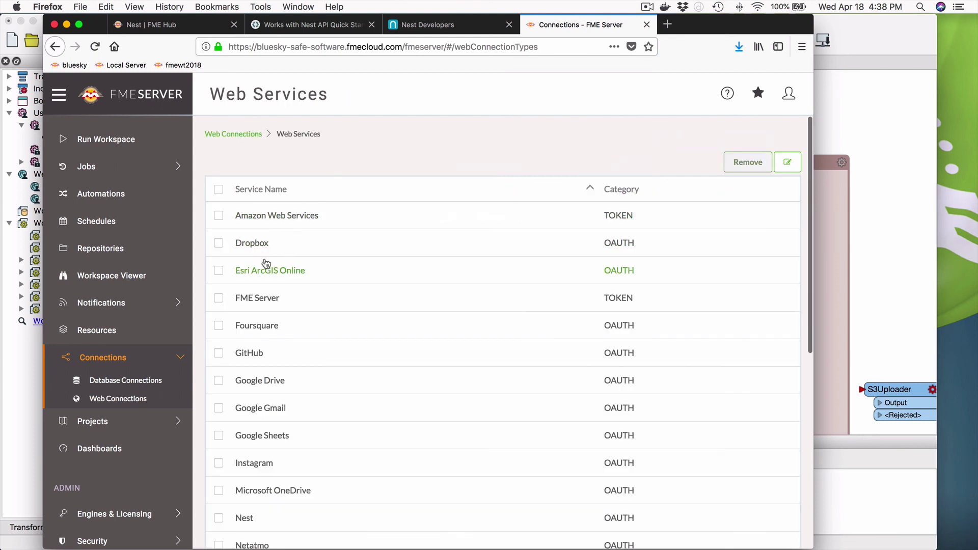
scroll(408, 400, "down", 5)
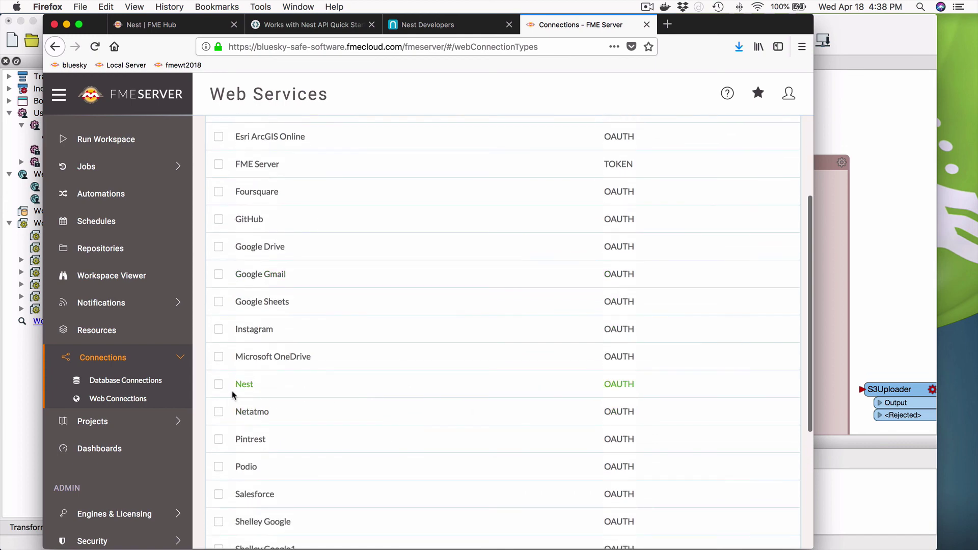
left_click(244, 385)
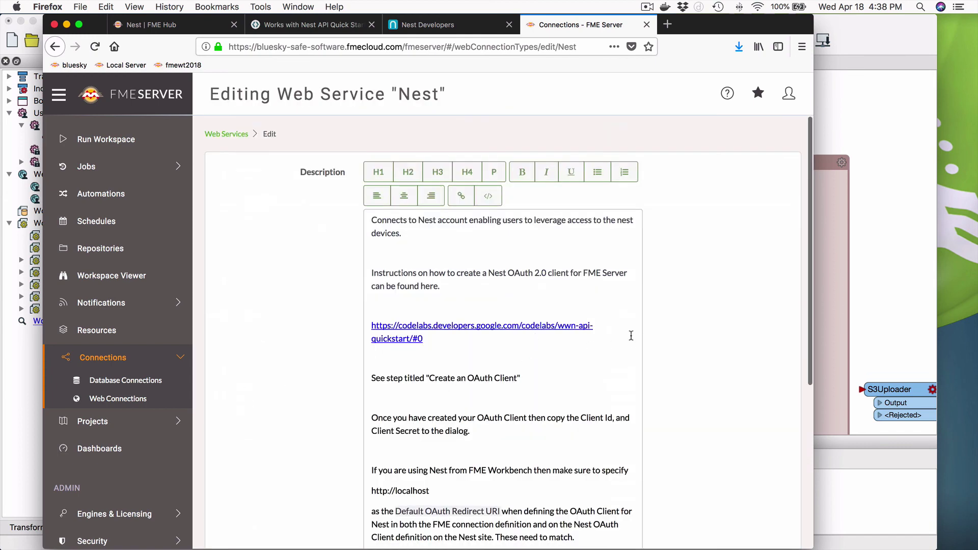
scroll(631, 335, "down", 3)
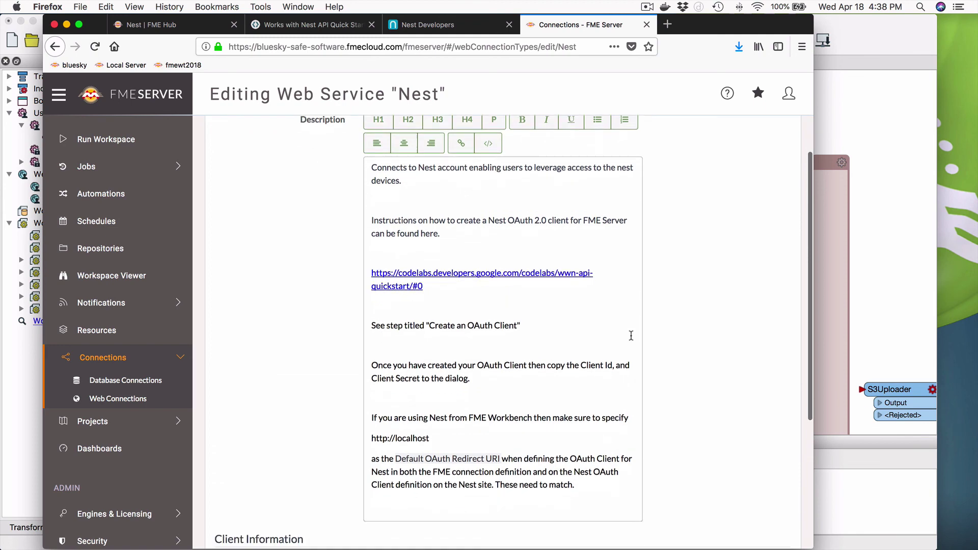
scroll(631, 336, "down", 6)
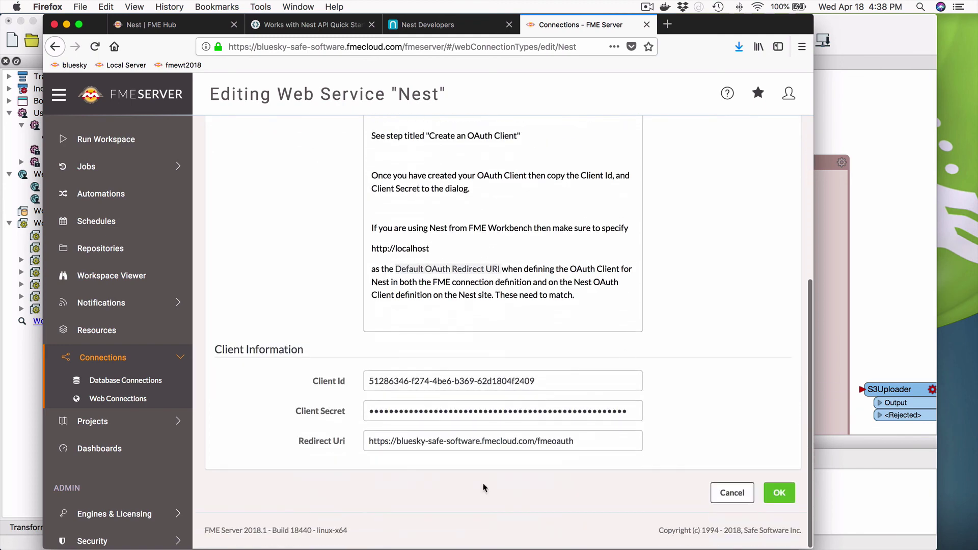
left_click_drag(374, 439, 581, 444)
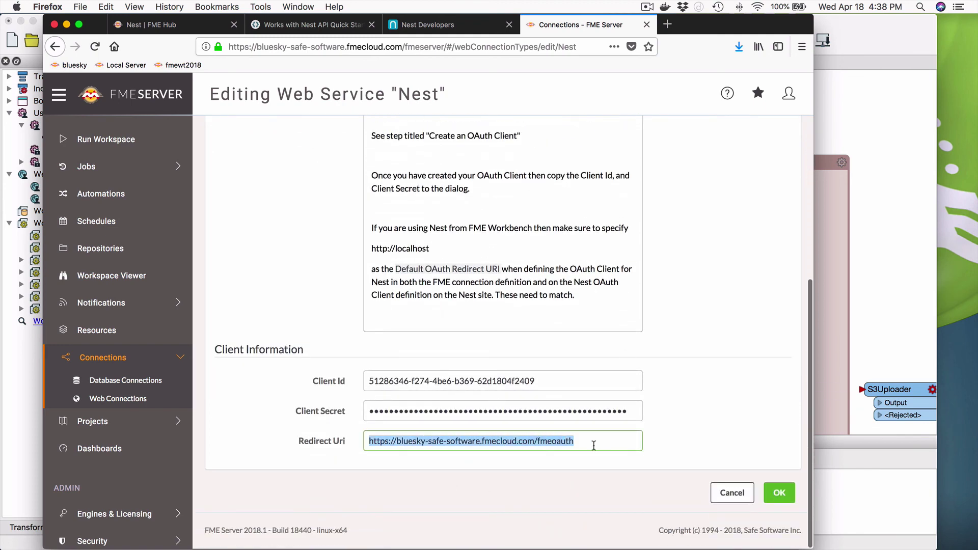
left_click(600, 444)
key("super+a")
scroll(460, 215, "up", 8)
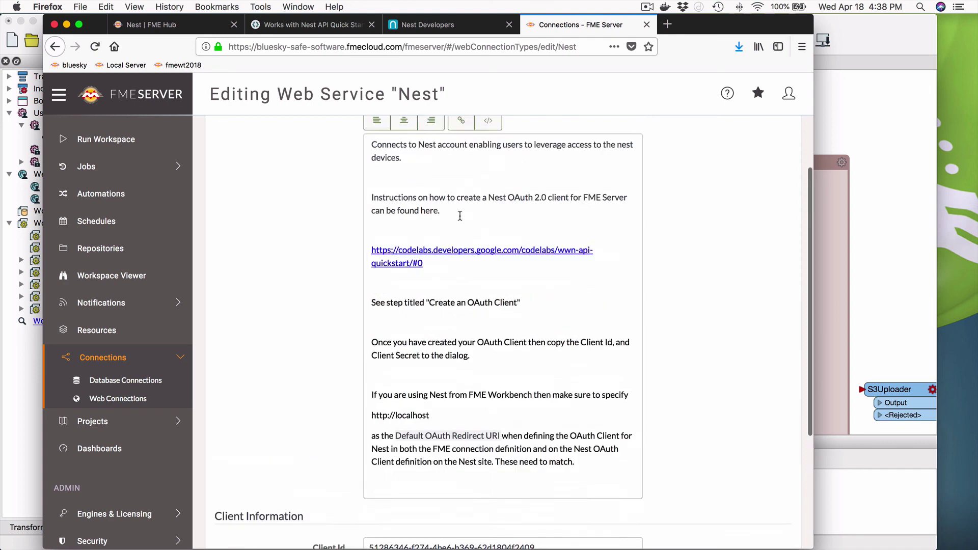
scroll(460, 215, "down", 2)
scroll(582, 97, "up", 2)
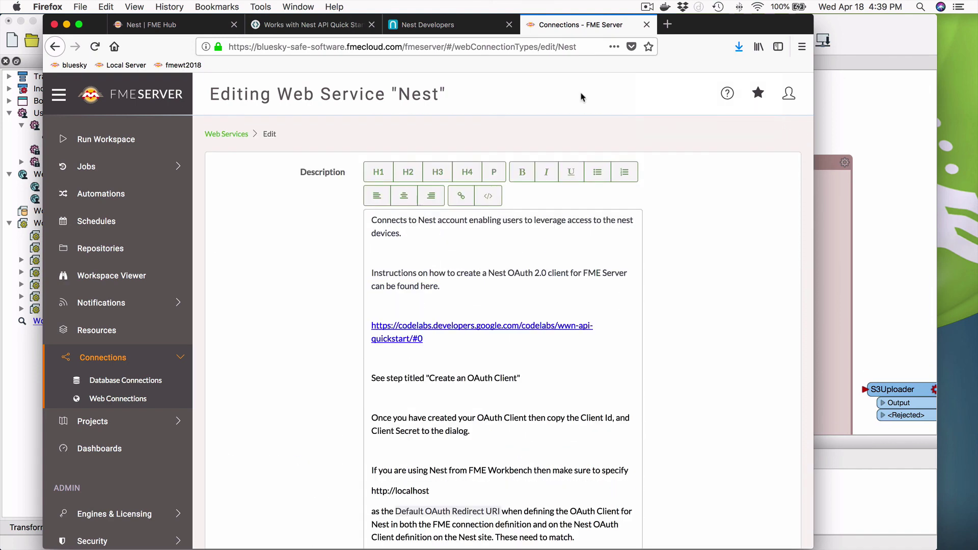